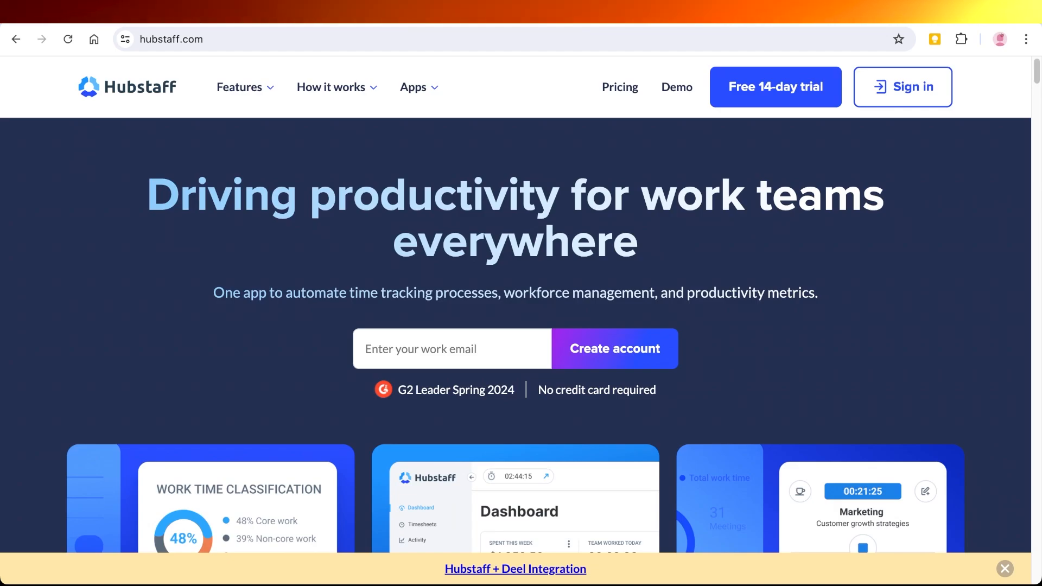
Open the free 14-day trial sign-up form from the homepage.
{"action": "scroll", "coordinate": [521, 325], "scroll_direction": "down", "scroll_amount": 8}
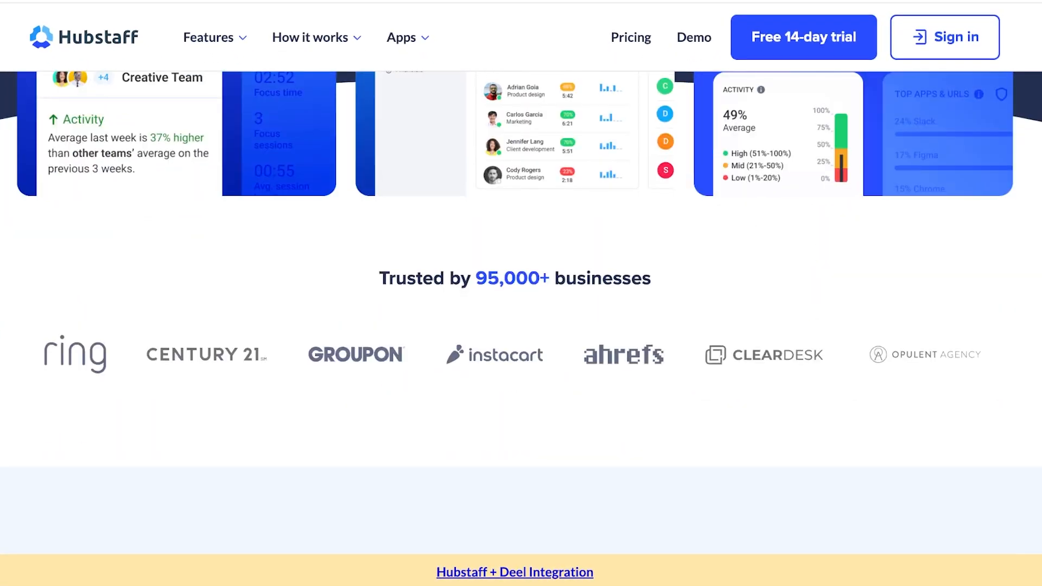
{"action": "scroll", "coordinate": [521, 312], "scroll_direction": "up", "scroll_amount": 8}
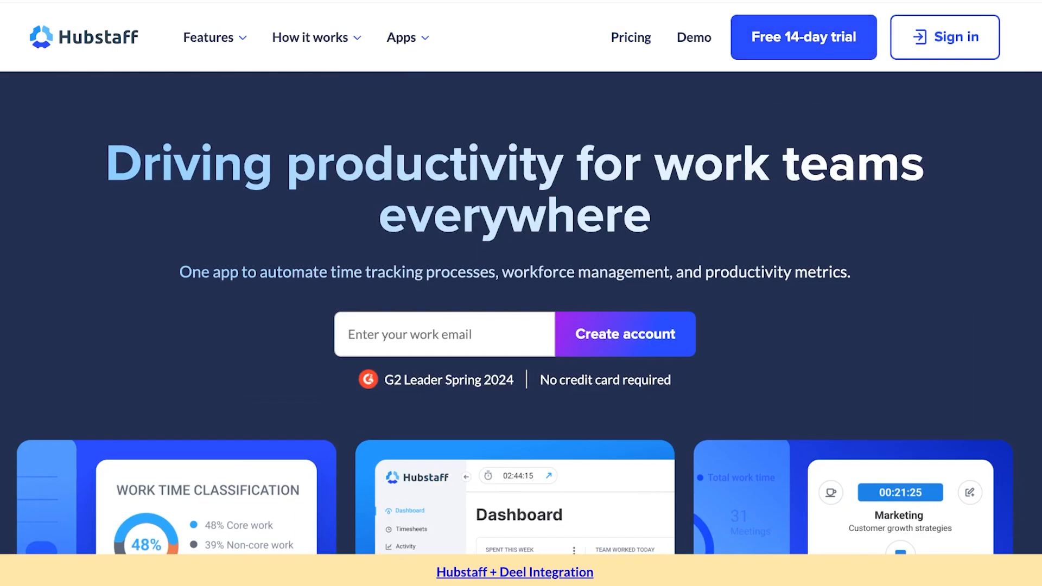
{"action": "left_click", "coordinate": [804, 37]}
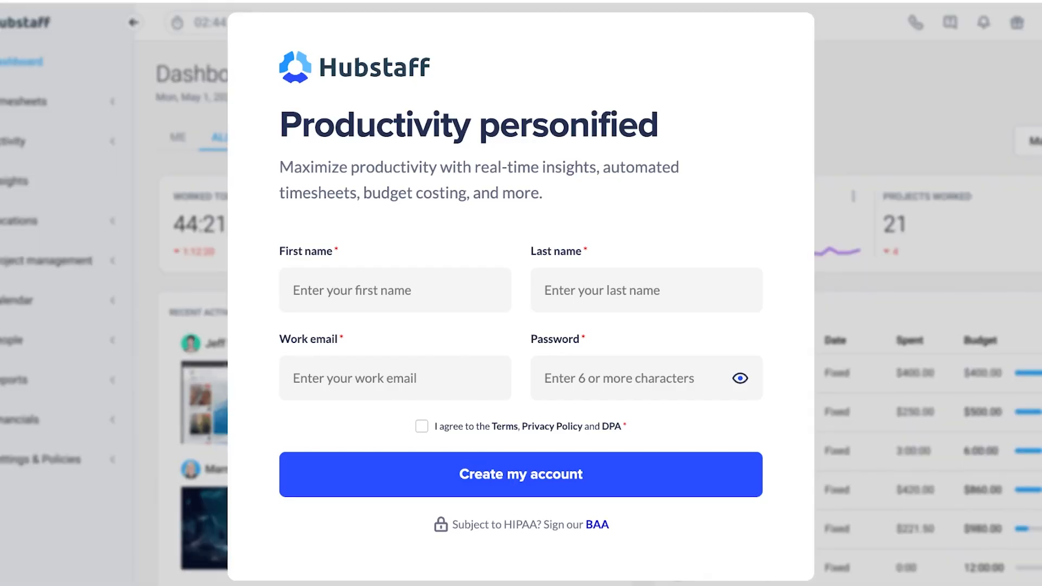
Enter the user's first name and last name in the sign-up form.
{"action": "left_click", "coordinate": [395, 290]}
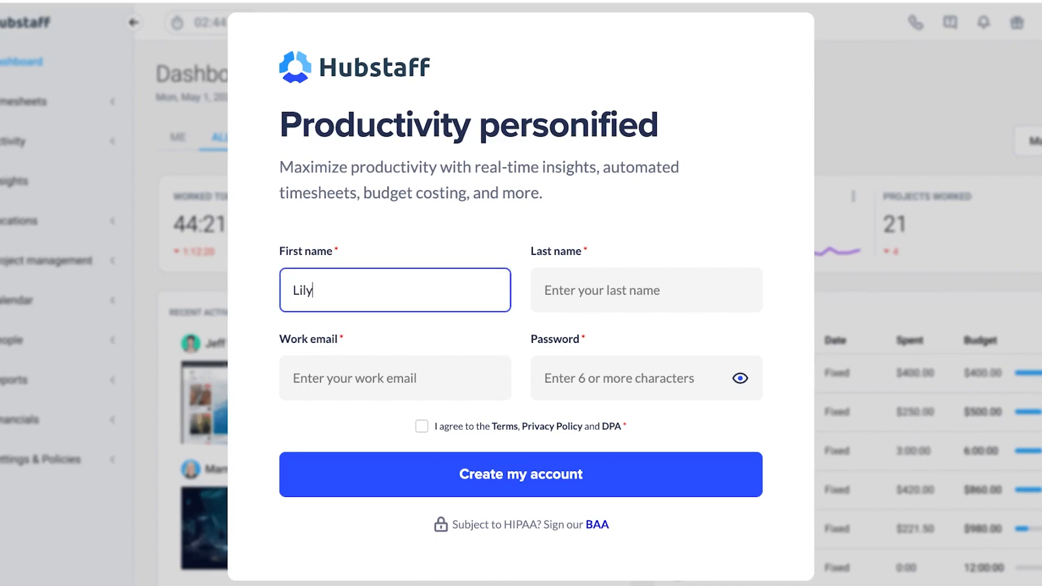
{"action": "key", "text": "Tab"}
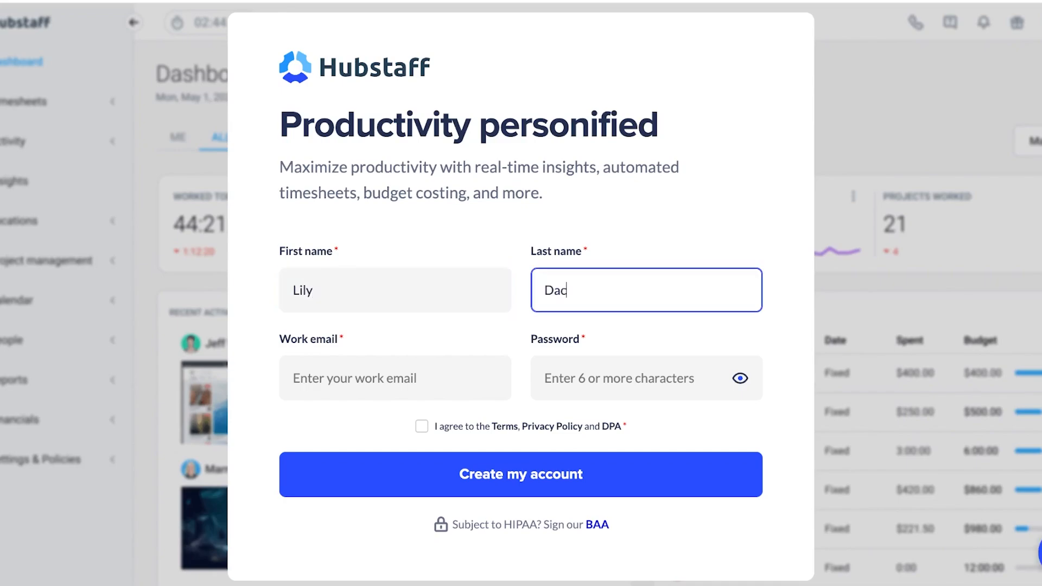
{"action": "key", "text": "Tab"}
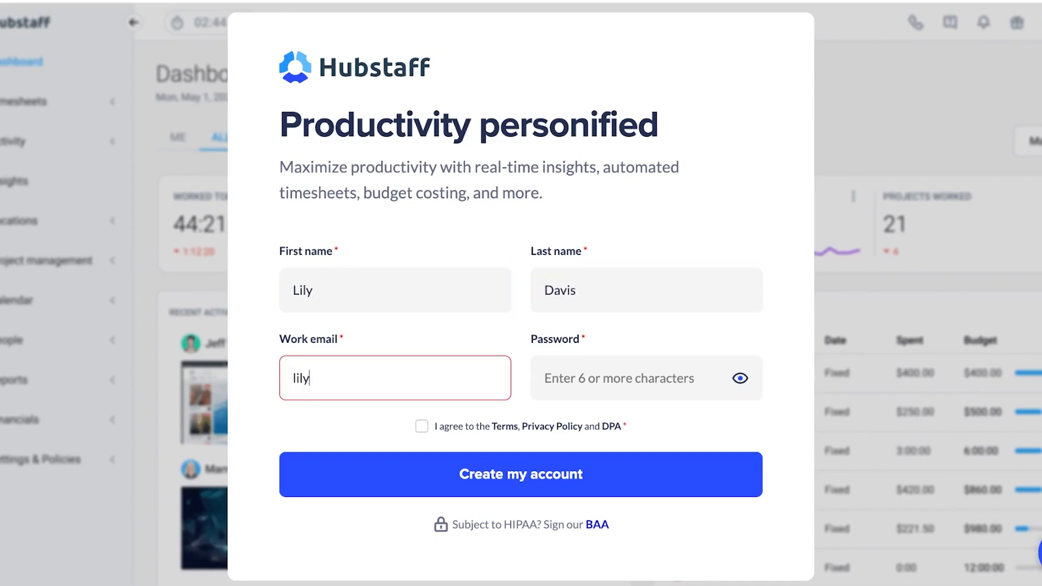
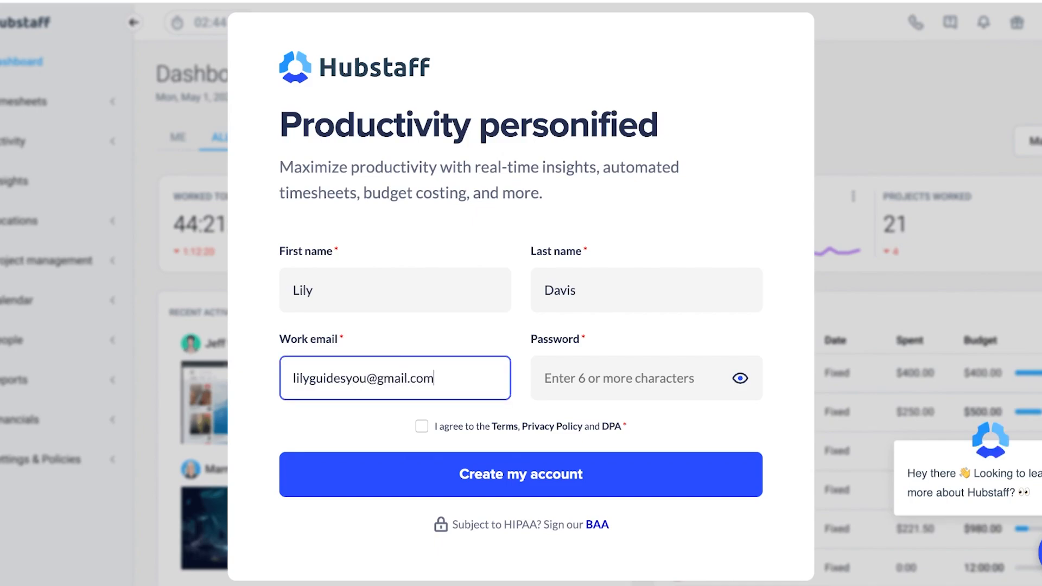
Type the account password in the password field.
{"action": "key", "text": "Tab"}
{"action": "type", "text": "***"}
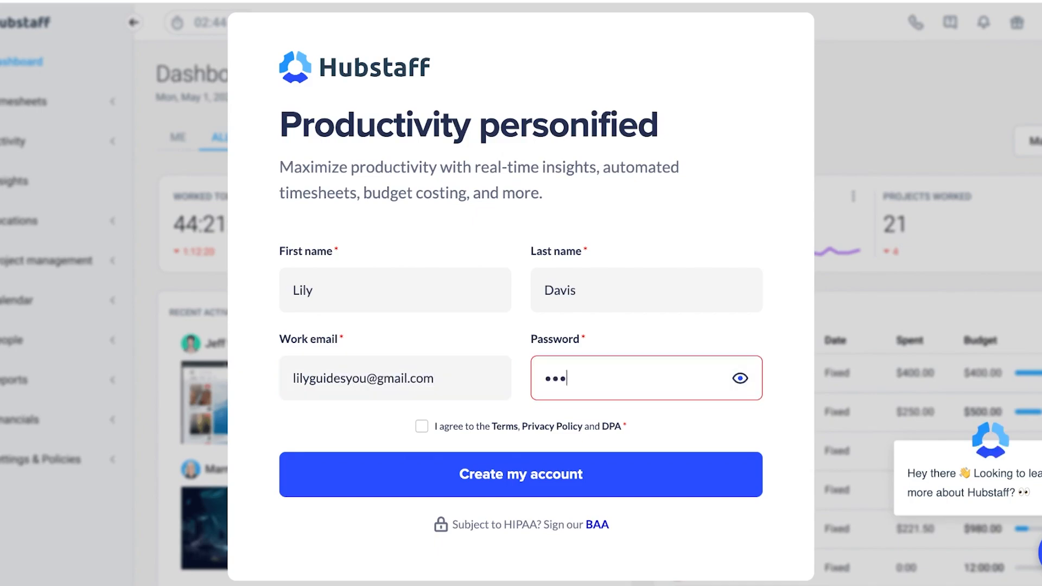
{"action": "type", "text": "******"}
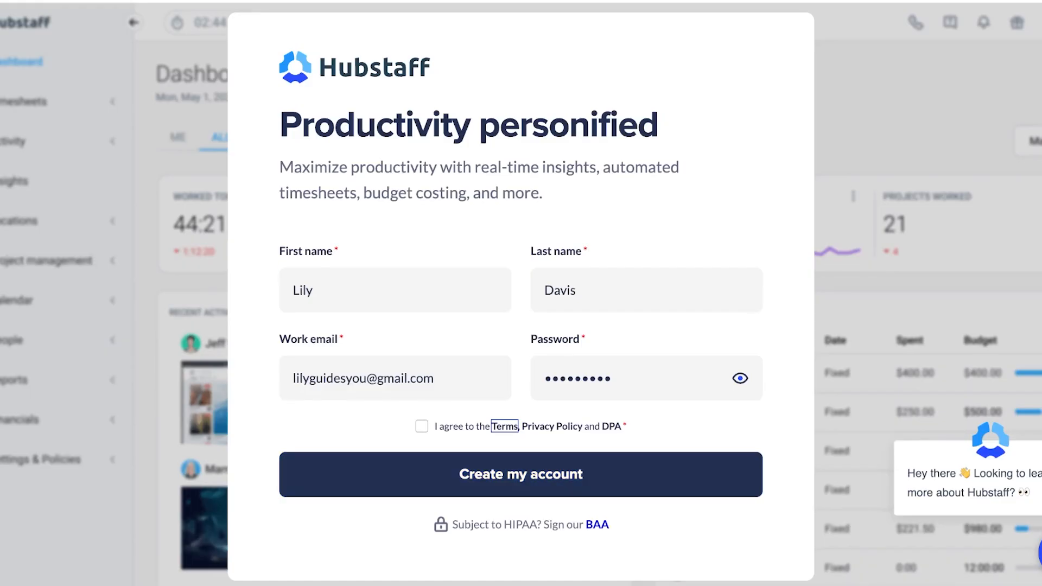
Agree to the Terms, Privacy Policy and DPA, create the account, and confirm it from the Gmail inbox.
{"action": "left_click", "coordinate": [421, 426]}
{"action": "left_click", "coordinate": [521, 474]}
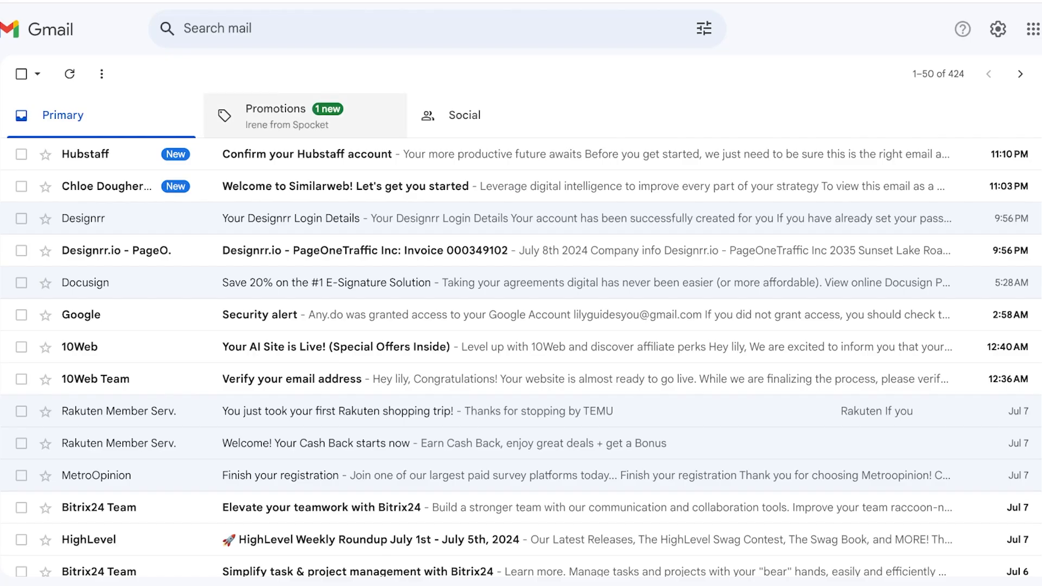
{"action": "left_click", "coordinate": [306, 154]}
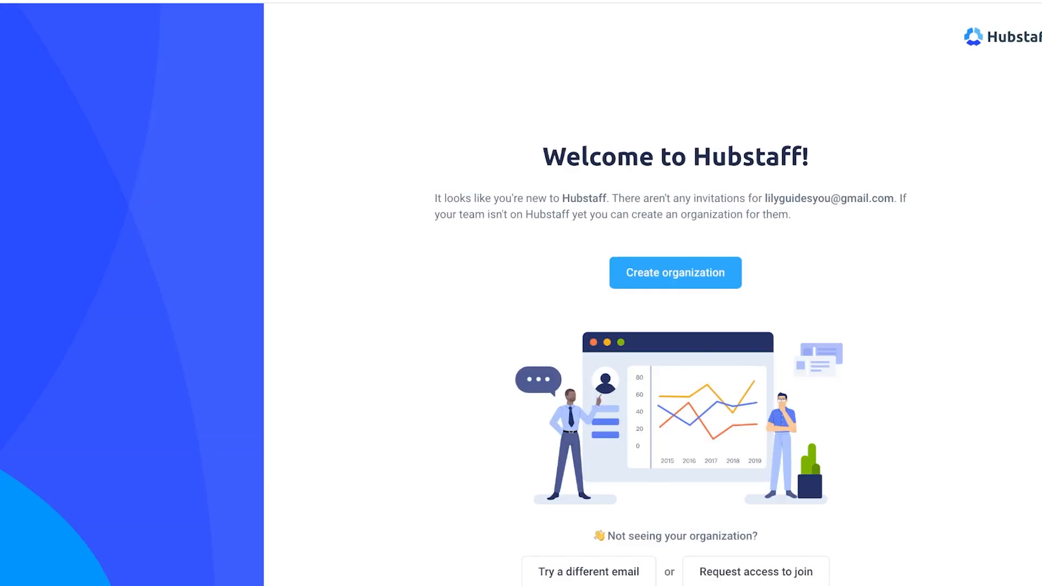
Create an organization named Lilys without inviting members and get started.
{"action": "scroll", "coordinate": [676, 325], "scroll_direction": "down", "scroll_amount": 2}
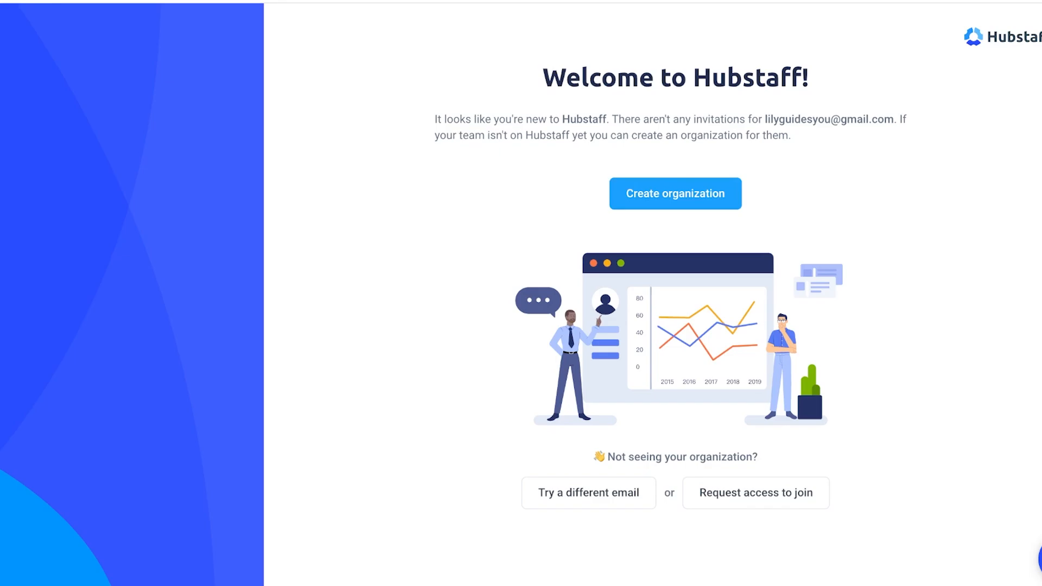
{"action": "left_click", "coordinate": [675, 193]}
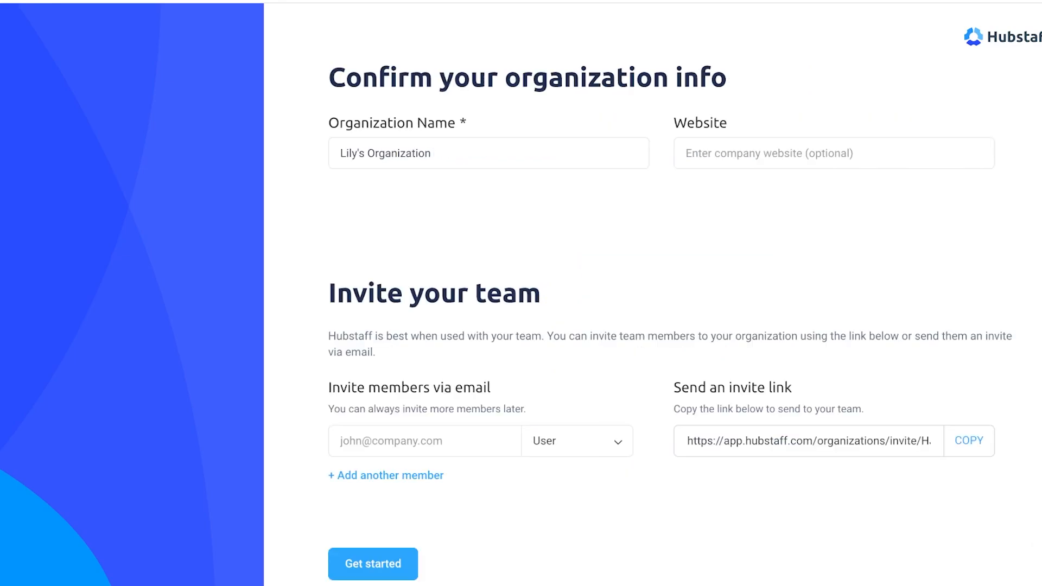
{"action": "left_click_drag", "start_coordinate": [431, 153], "coordinate": [340, 153]}
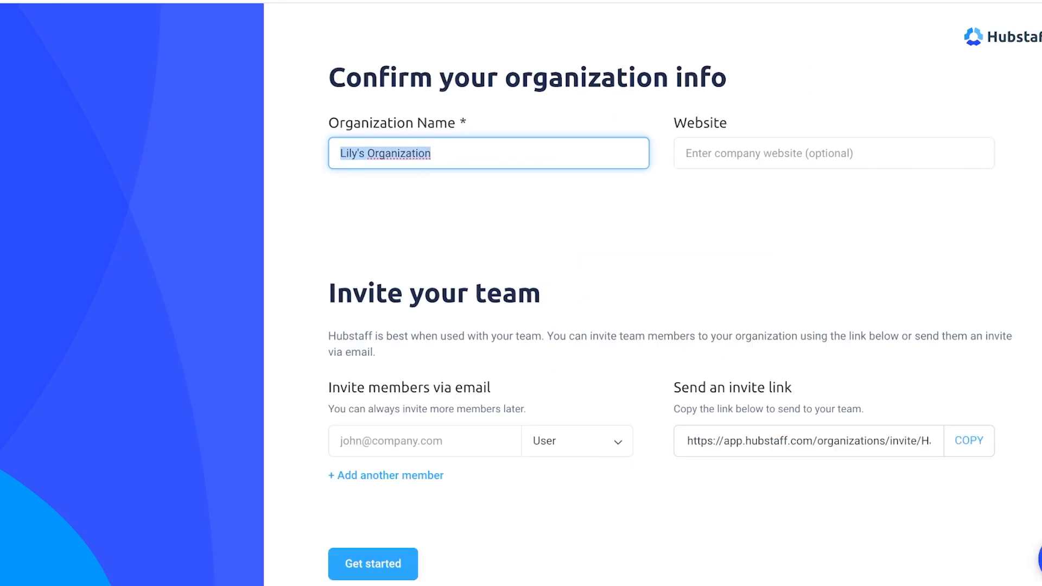
{"action": "type", "text": "Lilys"}
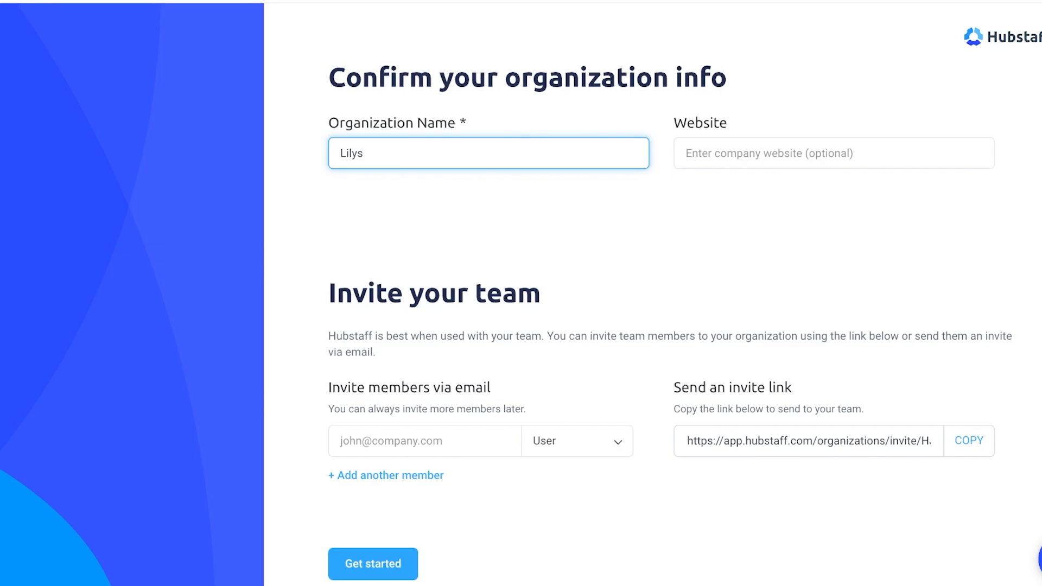
{"action": "scroll", "coordinate": [661, 322], "scroll_direction": "down", "scroll_amount": 2}
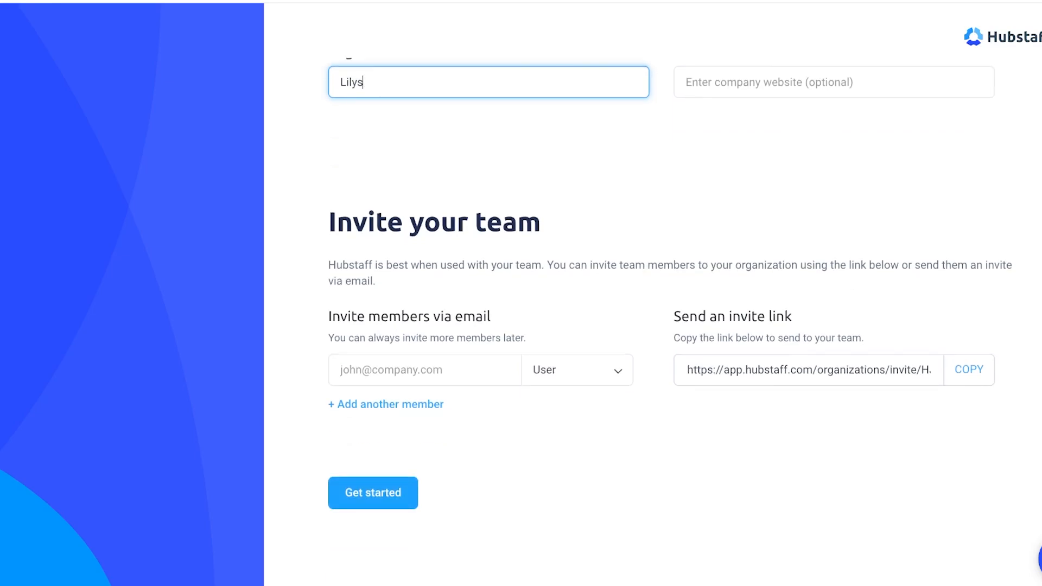
{"action": "left_click", "coordinate": [373, 492]}
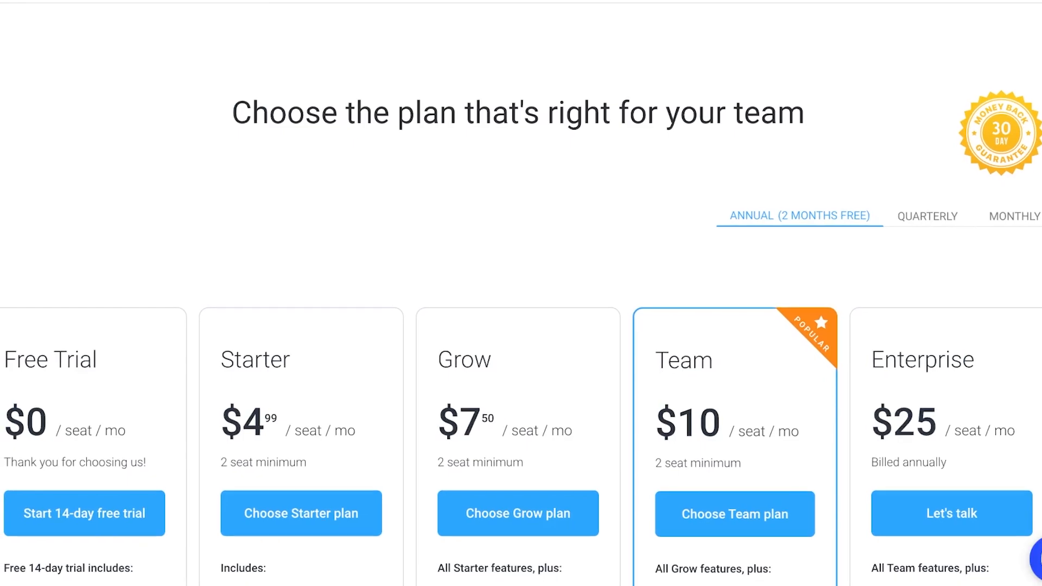
Scroll through the plan cards to compare the features each plan includes.
{"action": "scroll", "coordinate": [520, 329], "scroll_direction": "down", "scroll_amount": 1}
{"action": "scroll", "coordinate": [521, 330], "scroll_direction": "down", "scroll_amount": 3}
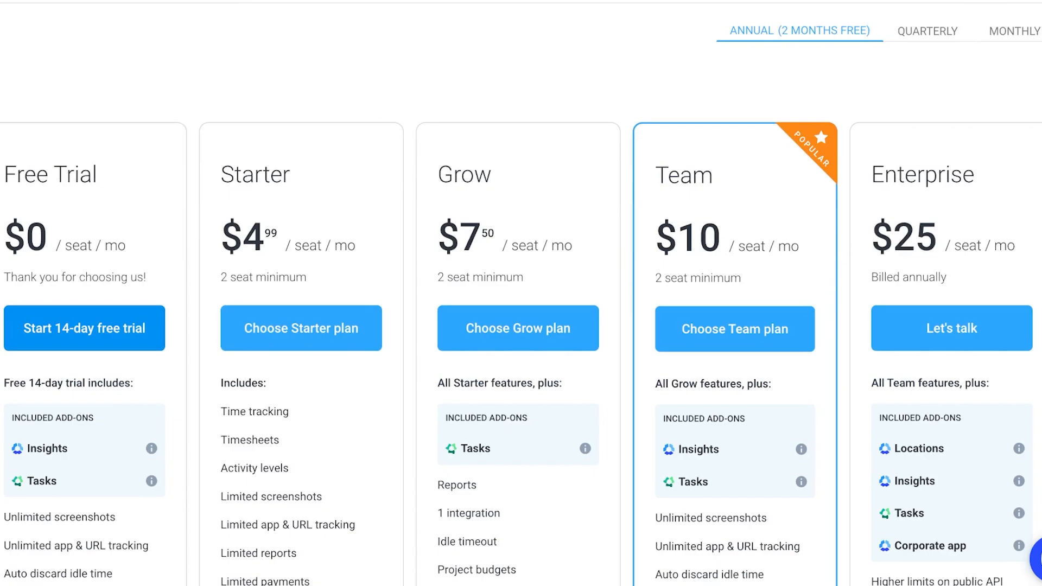
{"action": "scroll", "coordinate": [521, 330], "scroll_direction": "down", "scroll_amount": 1}
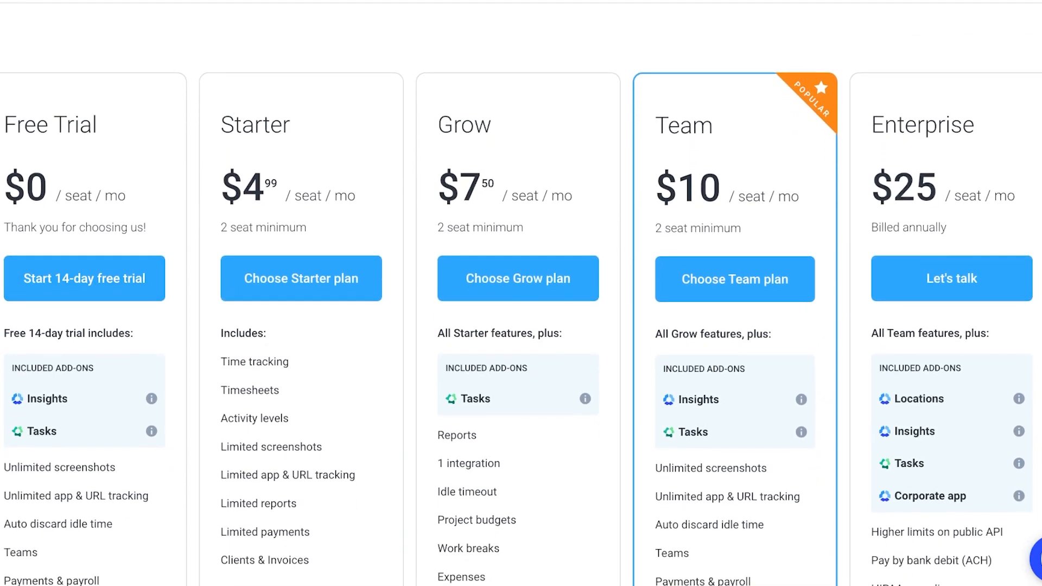
{"action": "scroll", "coordinate": [521, 329], "scroll_direction": "down", "scroll_amount": 1}
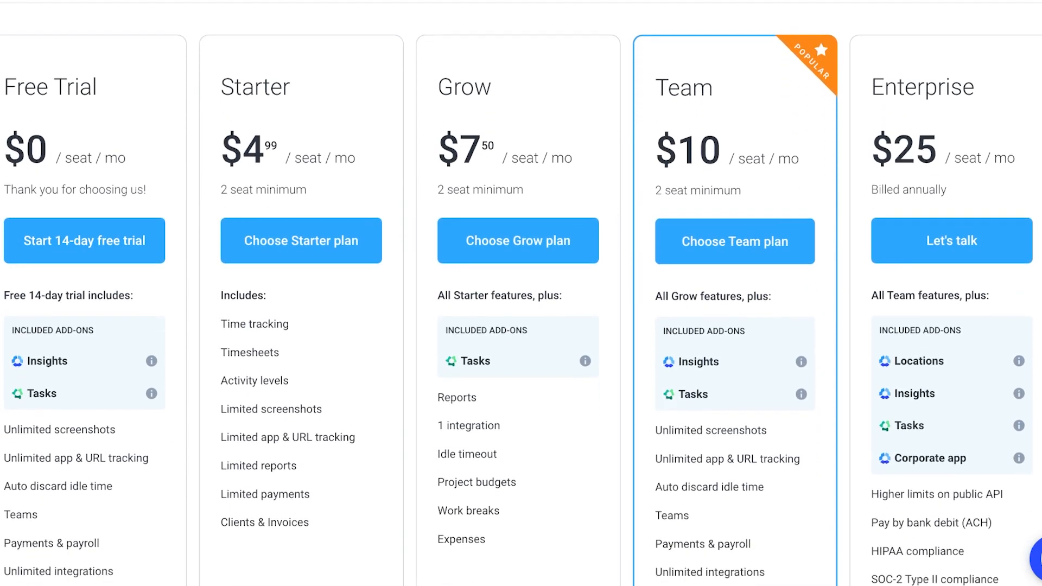
{"action": "scroll", "coordinate": [520, 330], "scroll_direction": "down", "scroll_amount": 1}
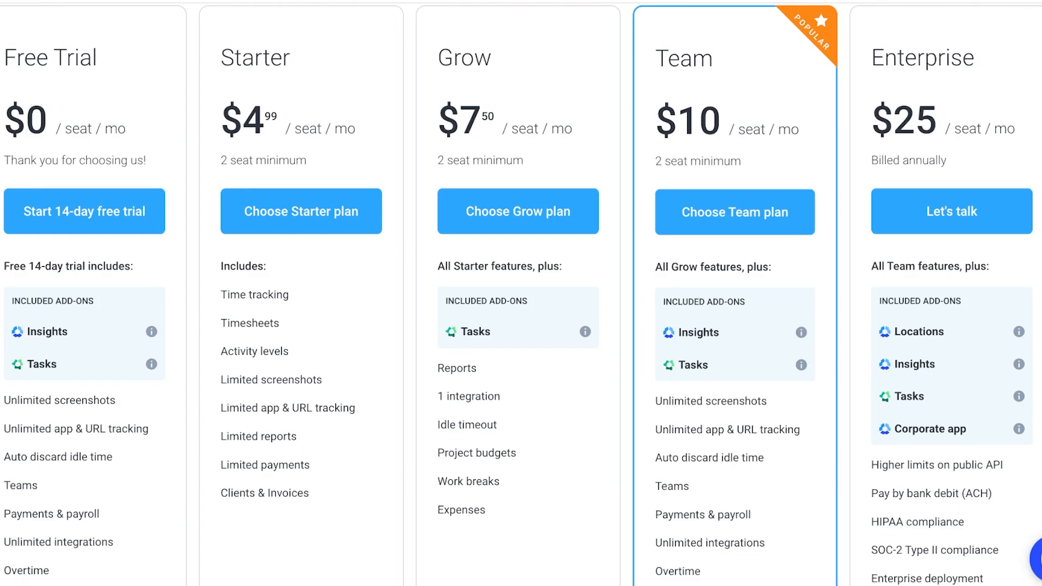
{"action": "scroll", "coordinate": [521, 293], "scroll_direction": "up", "scroll_amount": 5}
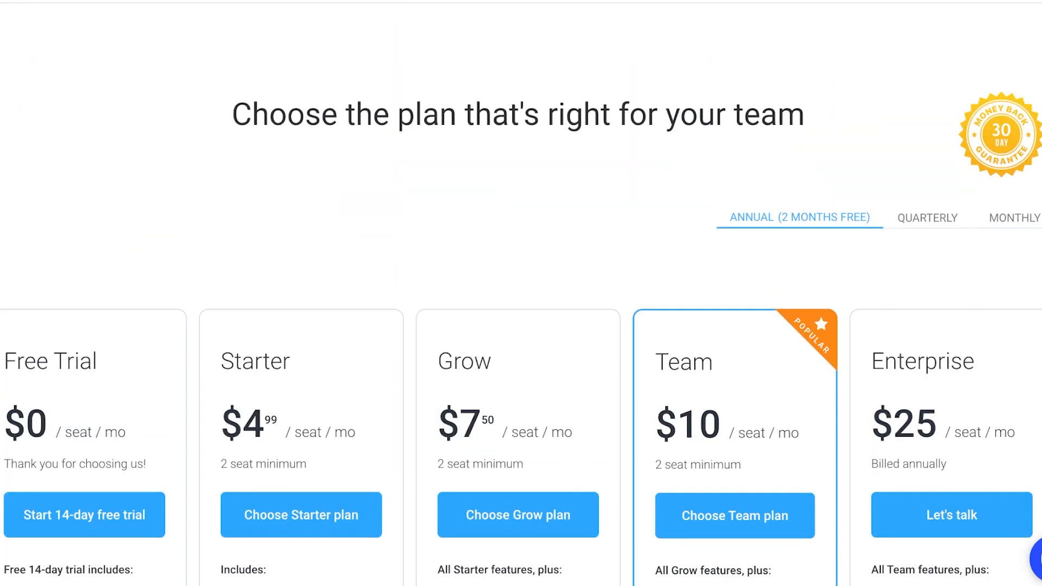
Compare plan prices across quarterly, monthly and annual billing, ending on annual.
{"action": "left_click", "coordinate": [927, 218]}
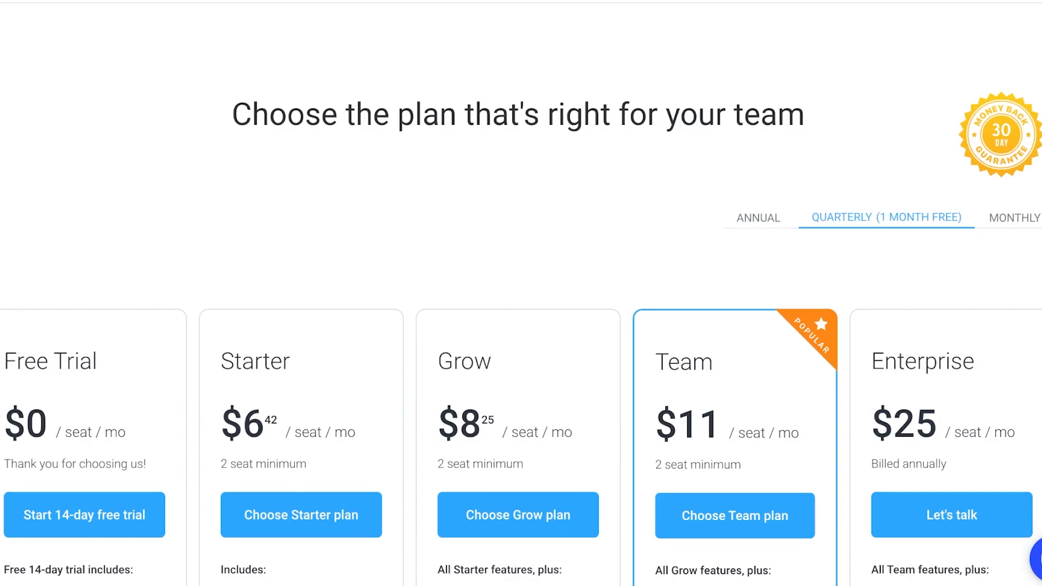
{"action": "left_click", "coordinate": [1014, 218]}
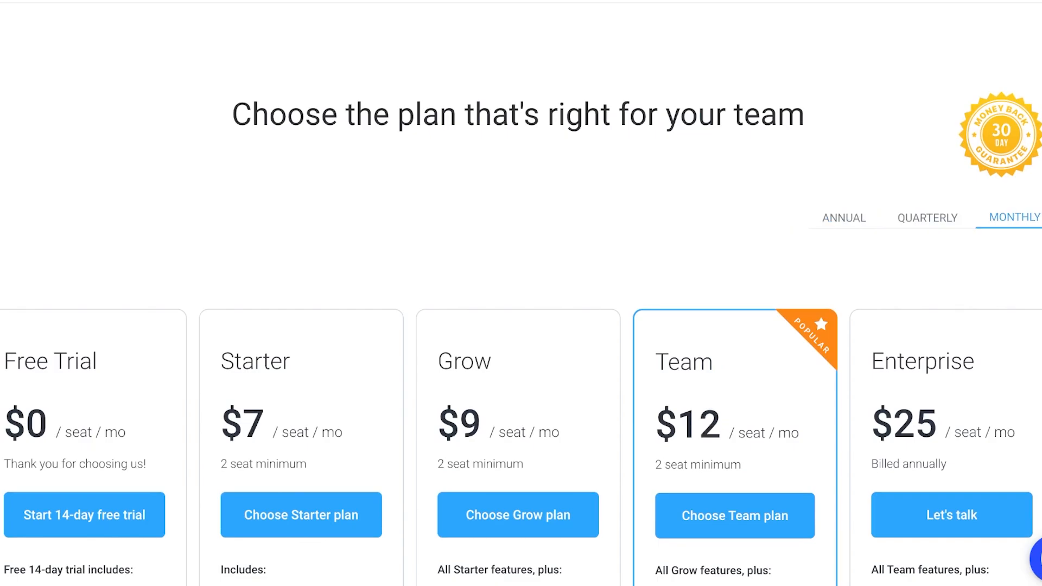
{"action": "scroll", "coordinate": [521, 293], "scroll_direction": "down", "scroll_amount": 2}
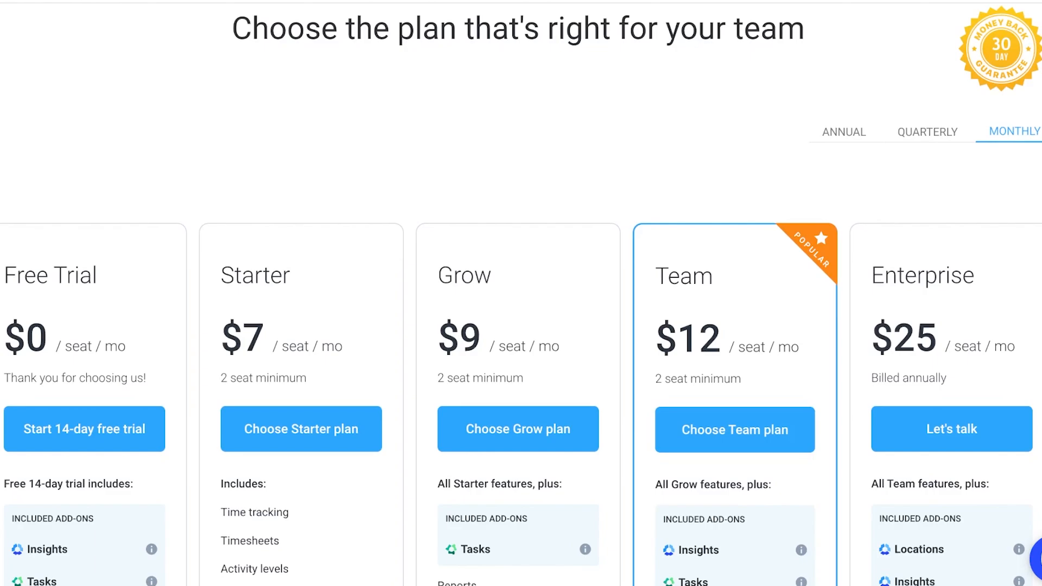
{"action": "left_click", "coordinate": [844, 132]}
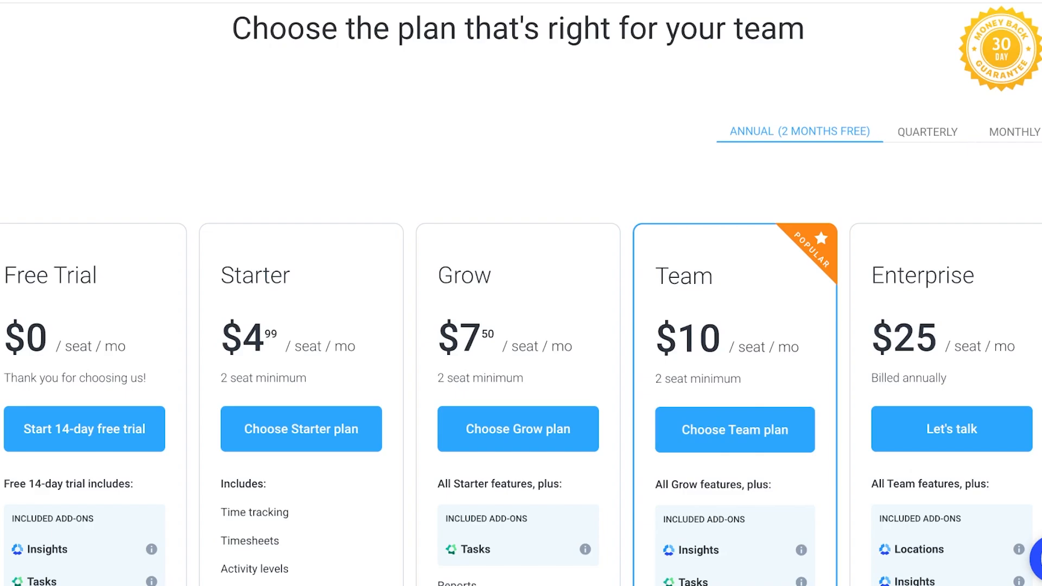
{"action": "left_click", "coordinate": [927, 132]}
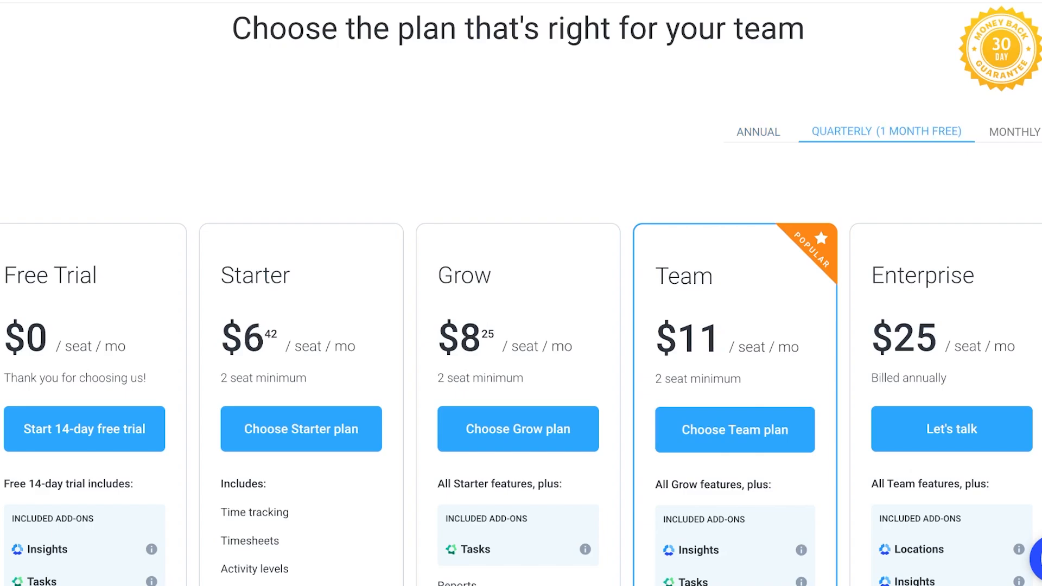
{"action": "left_click", "coordinate": [1014, 131]}
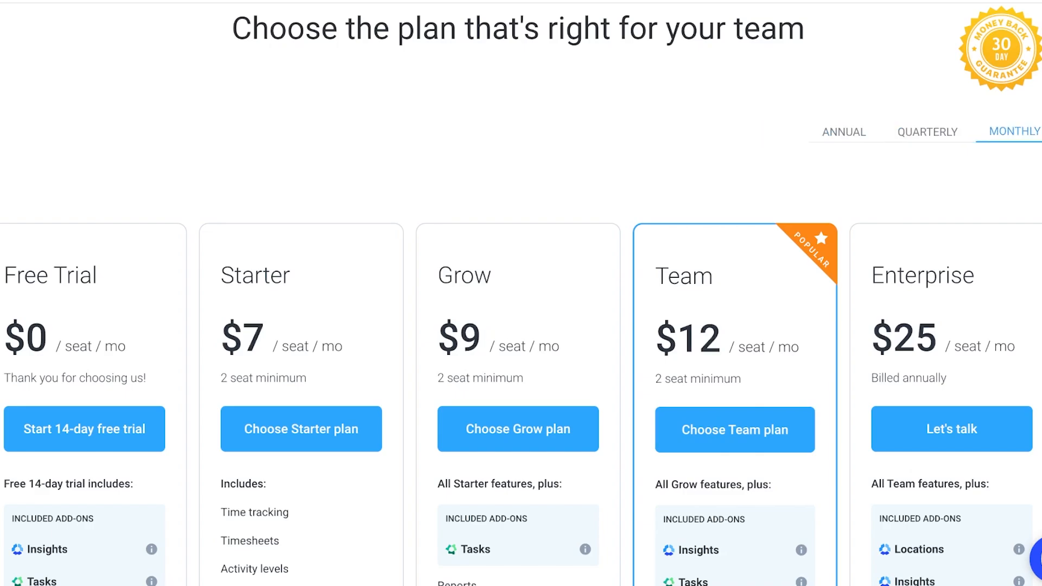
{"action": "left_click", "coordinate": [844, 132]}
Review each plan's feature and support lists further down the pricing page.
{"action": "scroll", "coordinate": [521, 293], "scroll_direction": "down", "scroll_amount": 5}
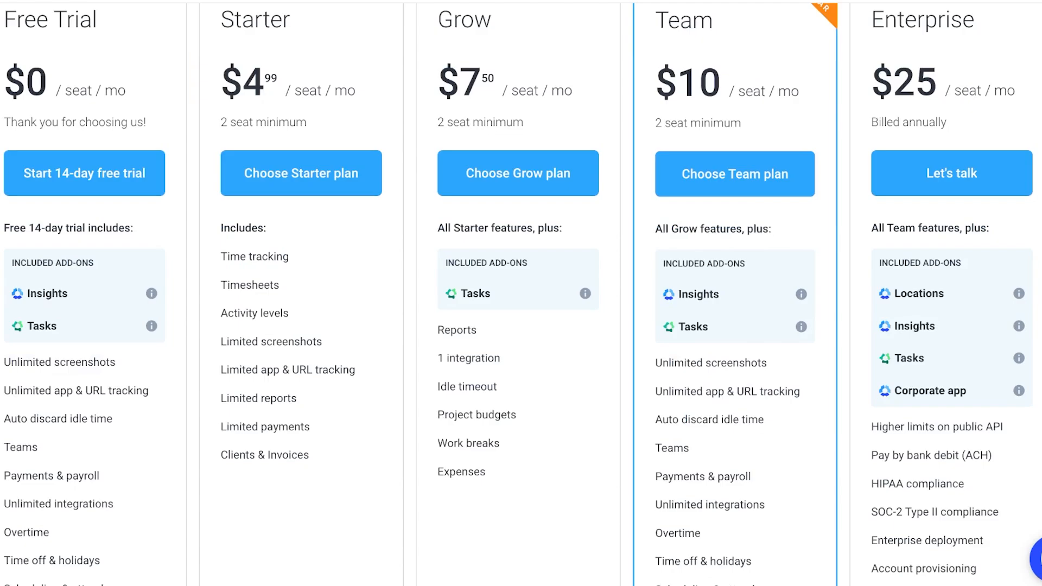
{"action": "scroll", "coordinate": [521, 293], "scroll_direction": "up", "scroll_amount": 3}
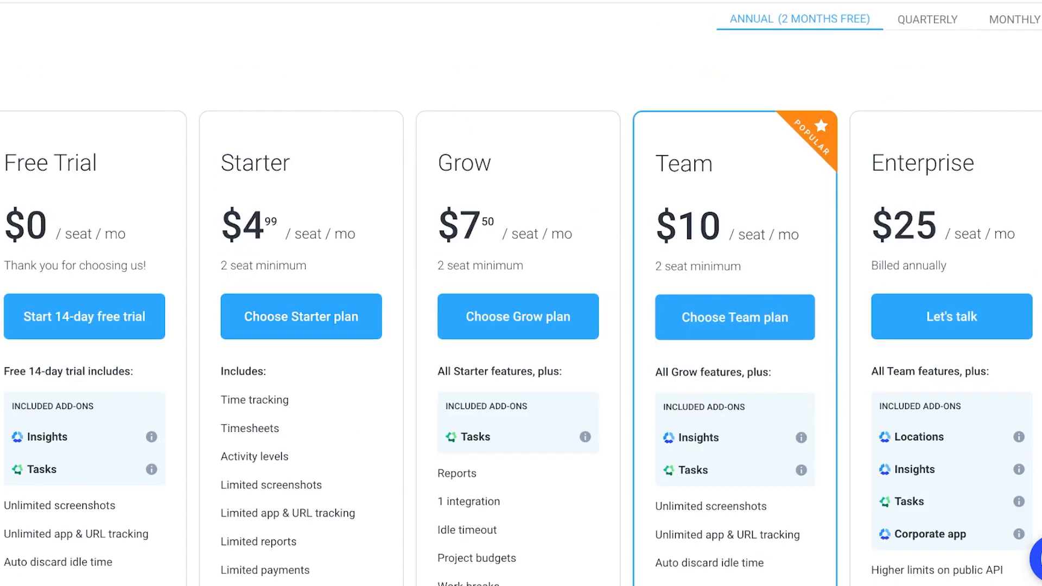
{"action": "scroll", "coordinate": [521, 293], "scroll_direction": "down", "scroll_amount": 1}
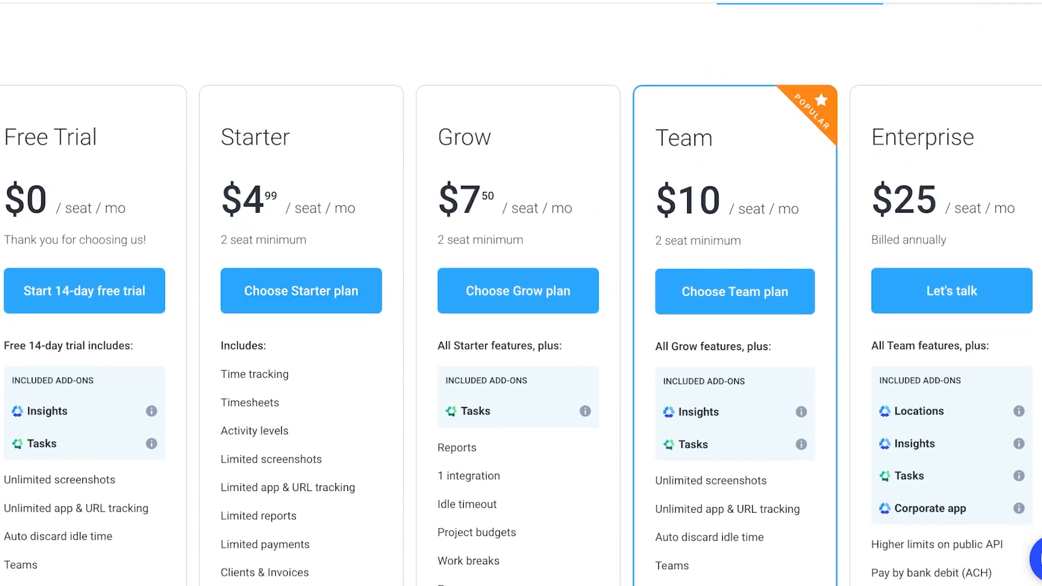
{"action": "scroll", "coordinate": [521, 293], "scroll_direction": "down", "scroll_amount": 9}
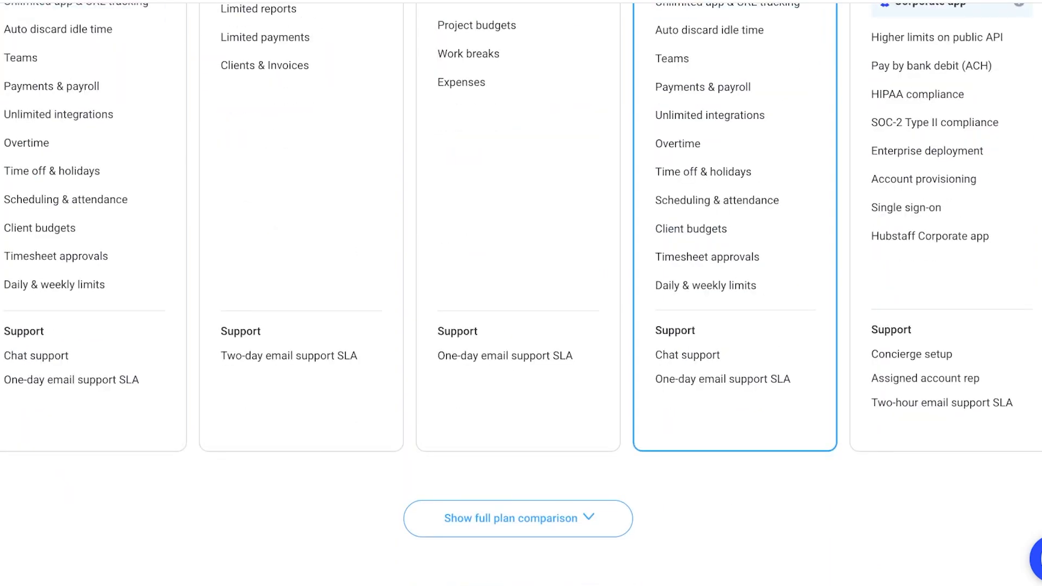
{"action": "scroll", "coordinate": [520, 293], "scroll_direction": "up", "scroll_amount": 10}
{"action": "scroll", "coordinate": [520, 293], "scroll_direction": "down", "scroll_amount": 4}
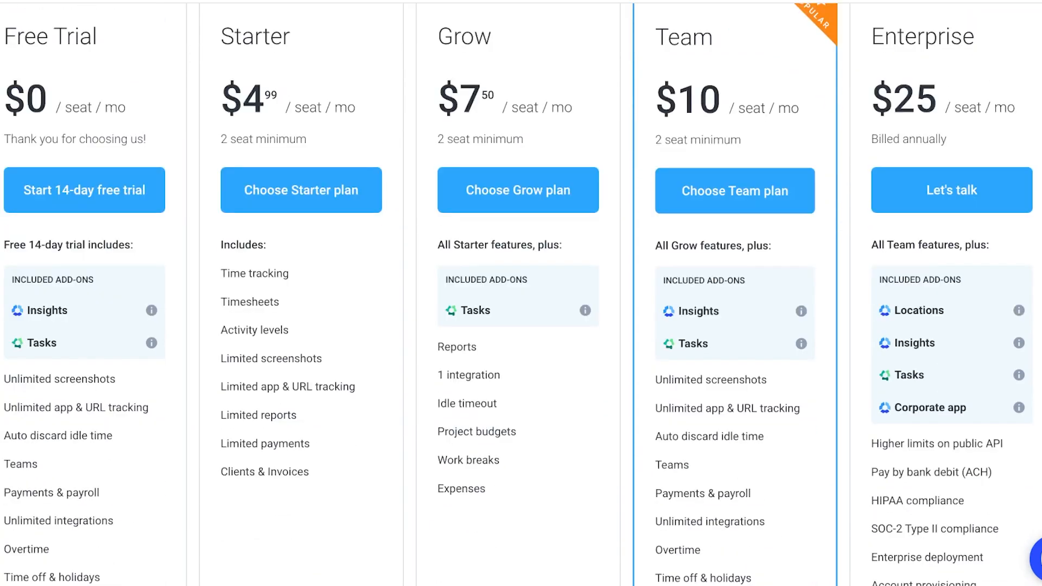
{"action": "scroll", "coordinate": [521, 293], "scroll_direction": "down", "scroll_amount": 1}
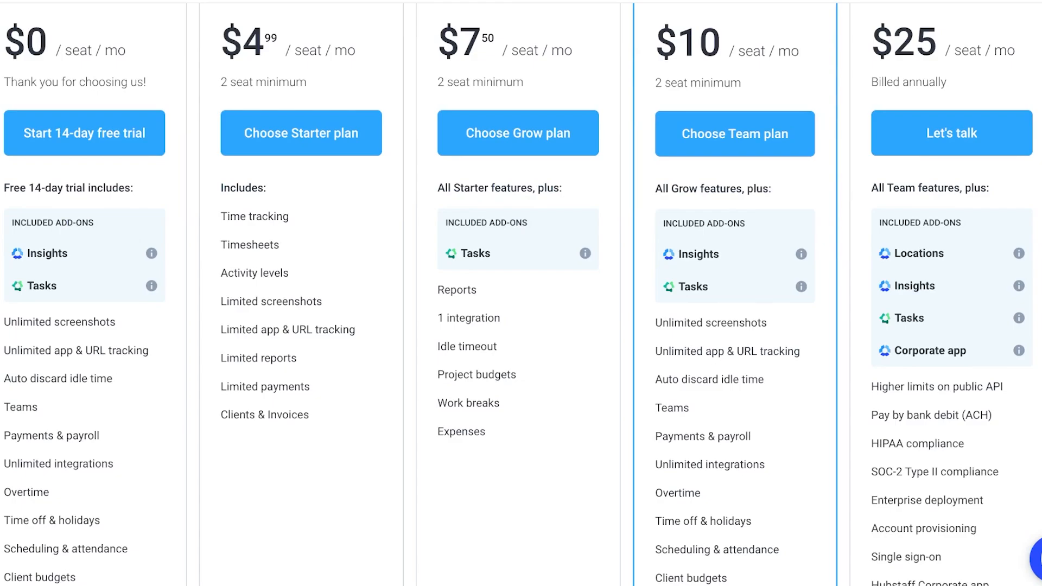
Start the 14-day free trial after scrolling back over the plan cards.
{"action": "scroll", "coordinate": [521, 293], "scroll_direction": "up", "scroll_amount": 3}
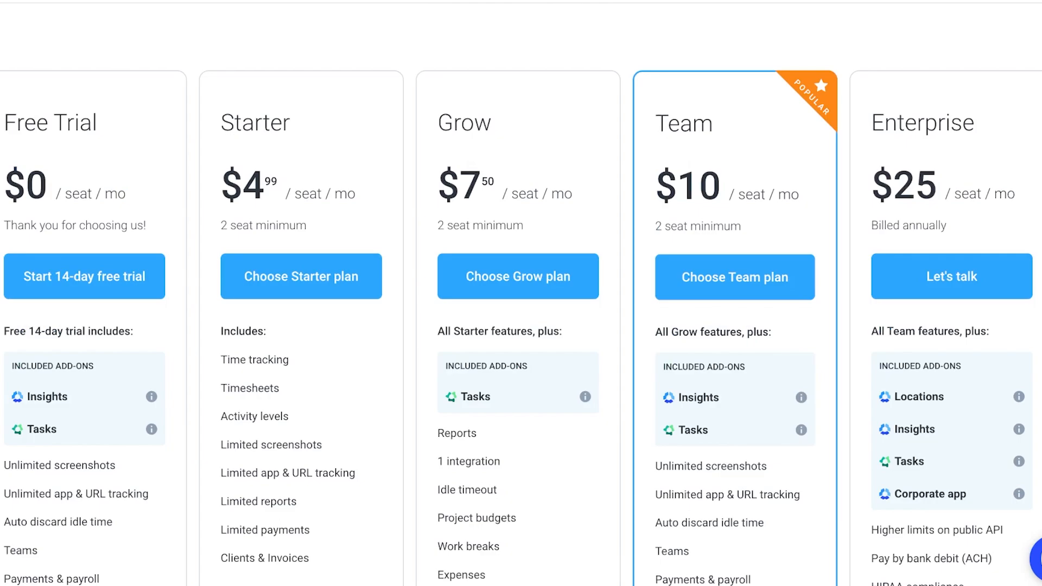
{"action": "scroll", "coordinate": [521, 293], "scroll_direction": "down", "scroll_amount": 3}
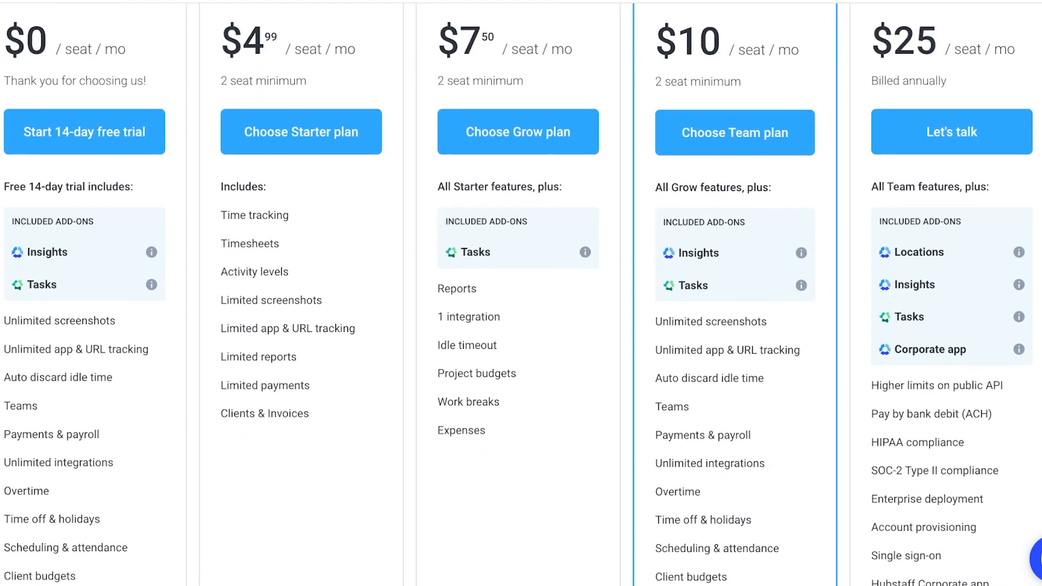
{"action": "scroll", "coordinate": [521, 293], "scroll_direction": "down", "scroll_amount": 2}
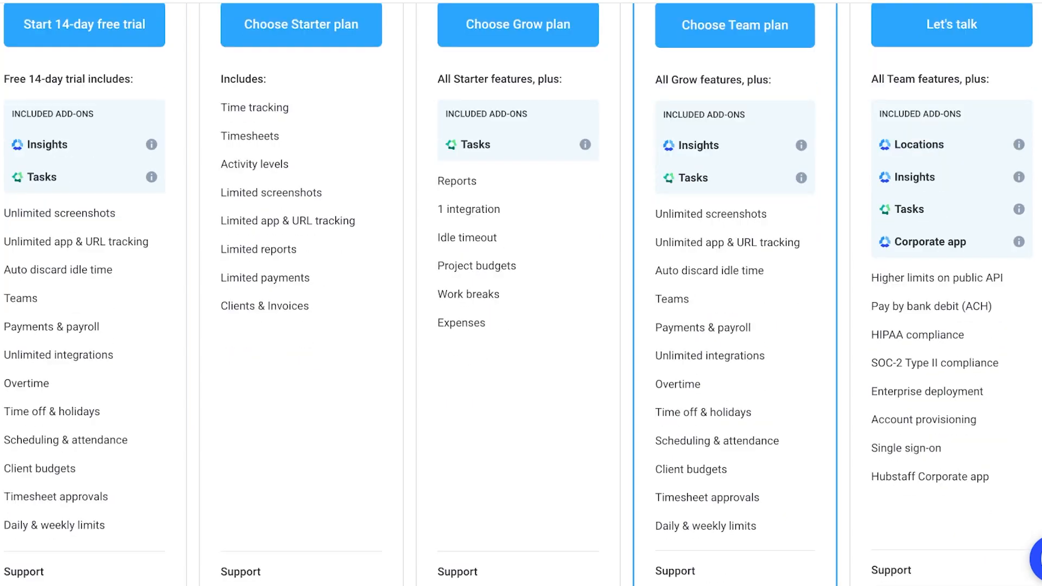
{"action": "scroll", "coordinate": [521, 293], "scroll_direction": "down", "scroll_amount": 3}
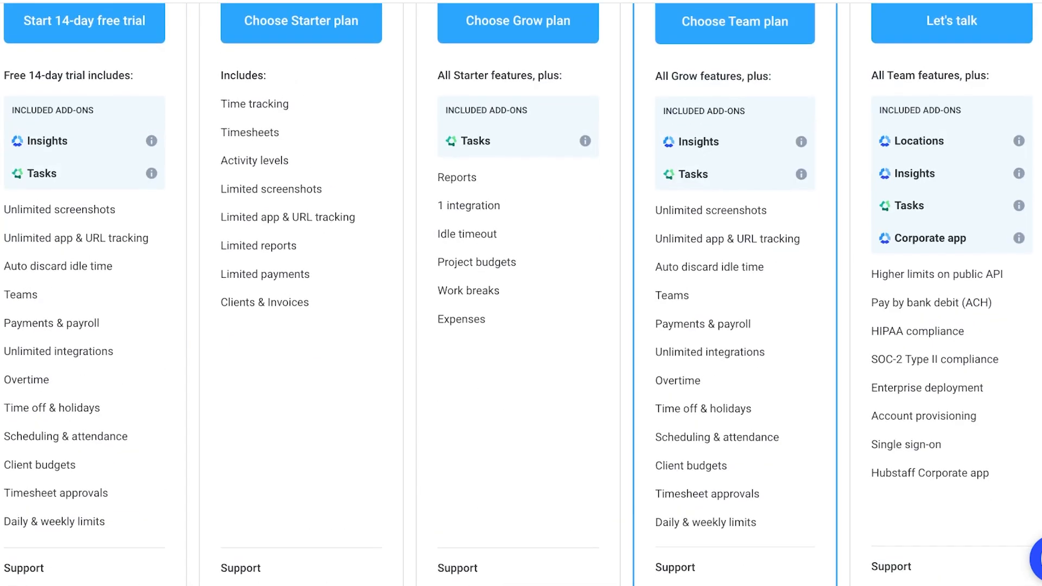
{"action": "scroll", "coordinate": [521, 293], "scroll_direction": "up", "scroll_amount": 4}
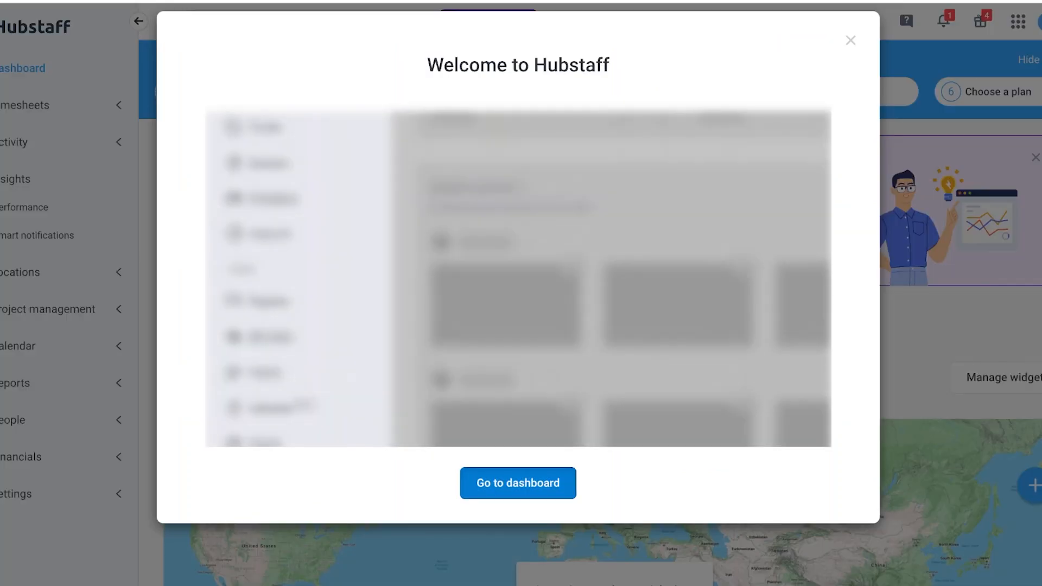
{"action": "left_click", "coordinate": [517, 482]}
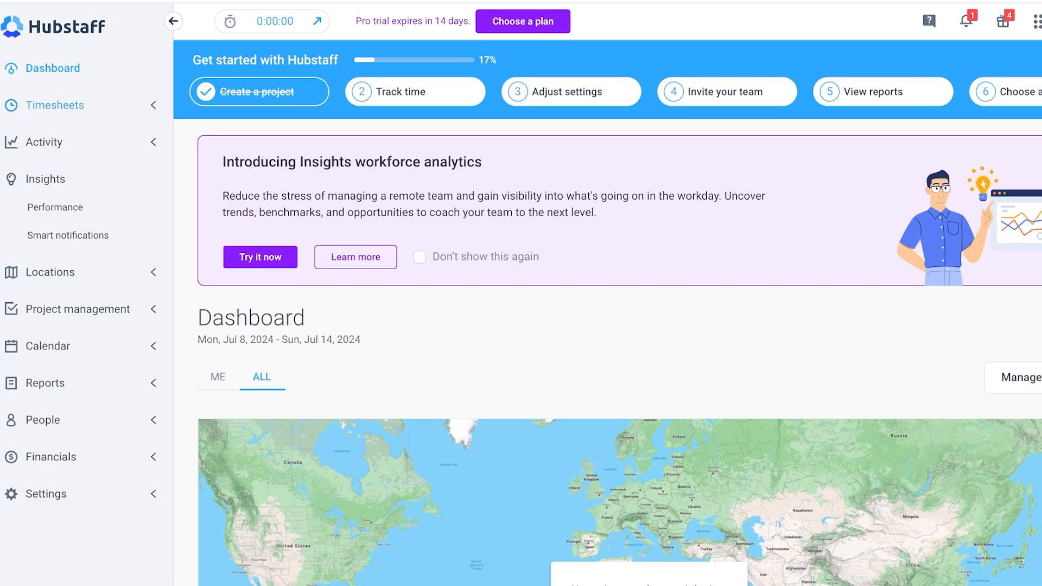
Open the timesheets view and dismiss the timesheet approvals banner.
{"action": "left_click", "coordinate": [54, 105]}
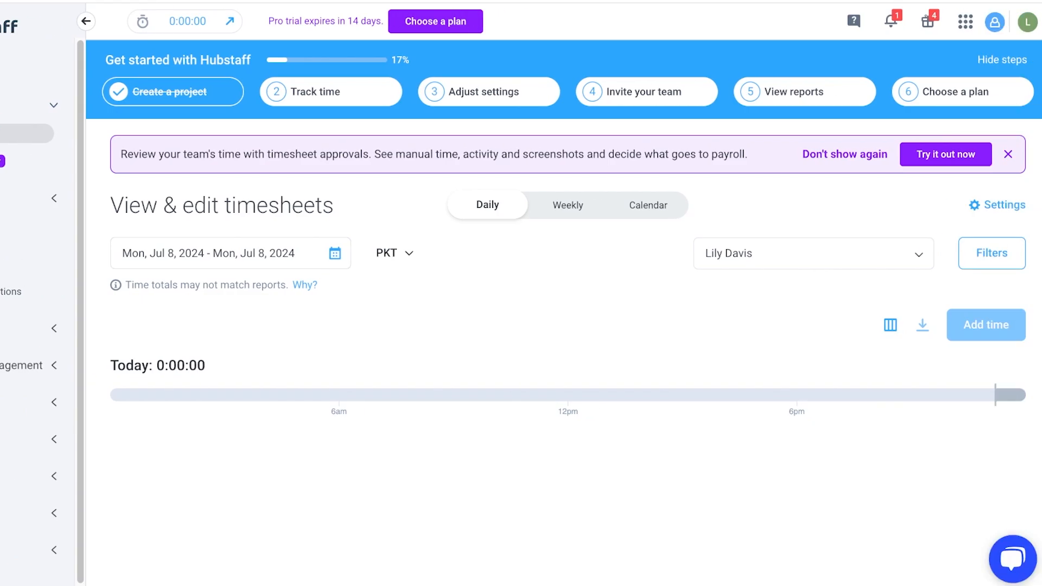
{"action": "left_click", "coordinate": [1007, 154]}
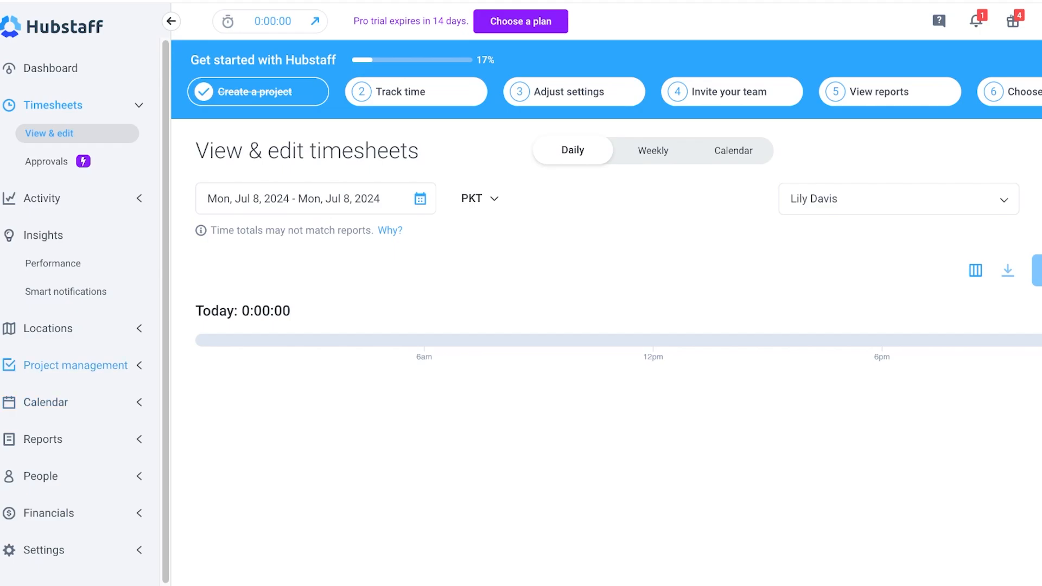
Add a new project named Lip Oil Ad Camp.
{"action": "left_click", "coordinate": [76, 365]}
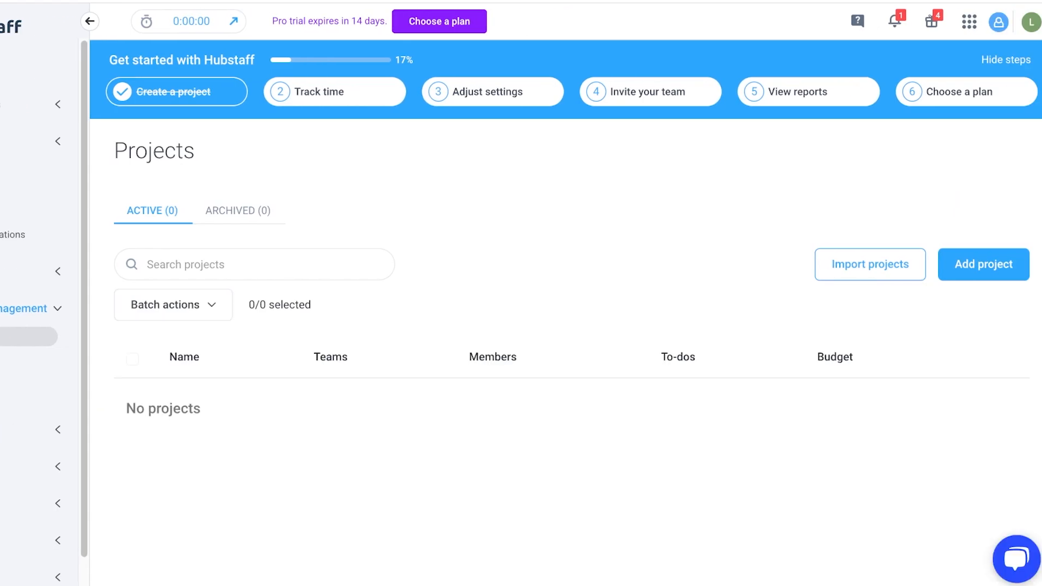
{"action": "left_click", "coordinate": [983, 264]}
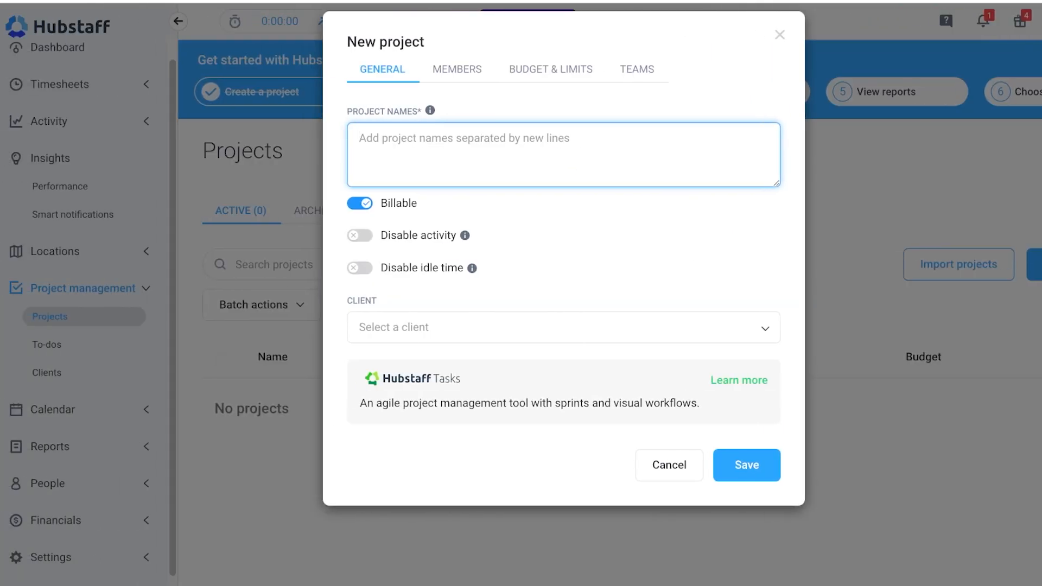
{"action": "type", "text": "A"}
{"action": "key", "text": "BackSpace"}
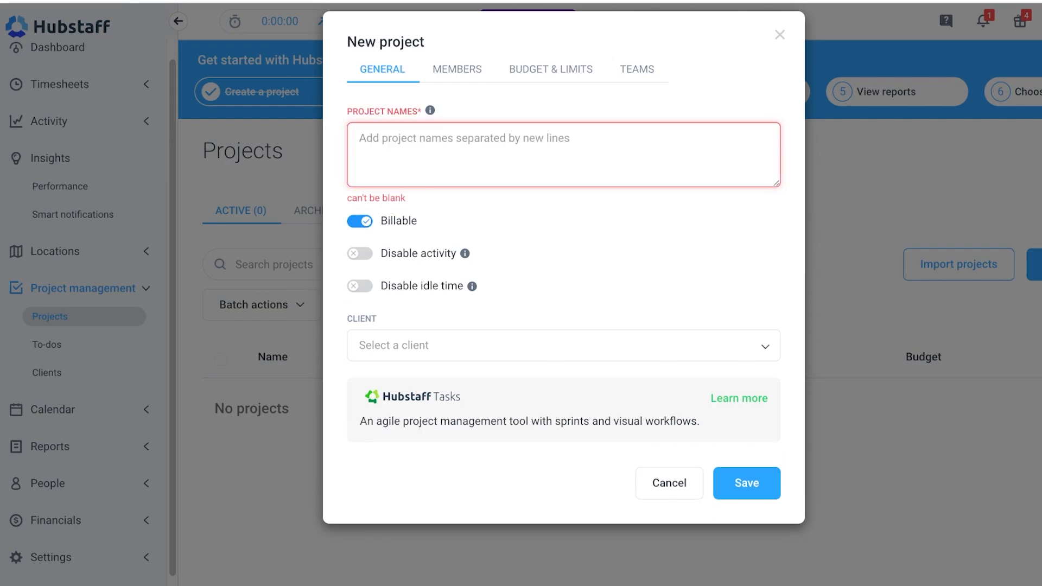
{"action": "type", "text": "Lip Oil Ad Cm"}
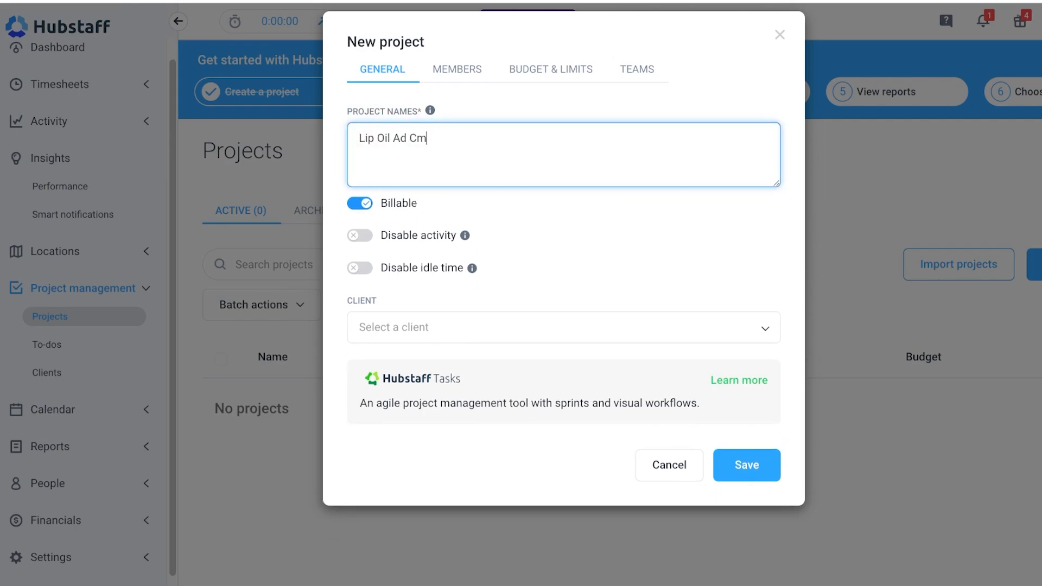
{"action": "key", "text": "BackSpace"}
{"action": "type", "text": "amo"}
{"action": "key", "text": "BackSpace"}
{"action": "type", "text": "p"}
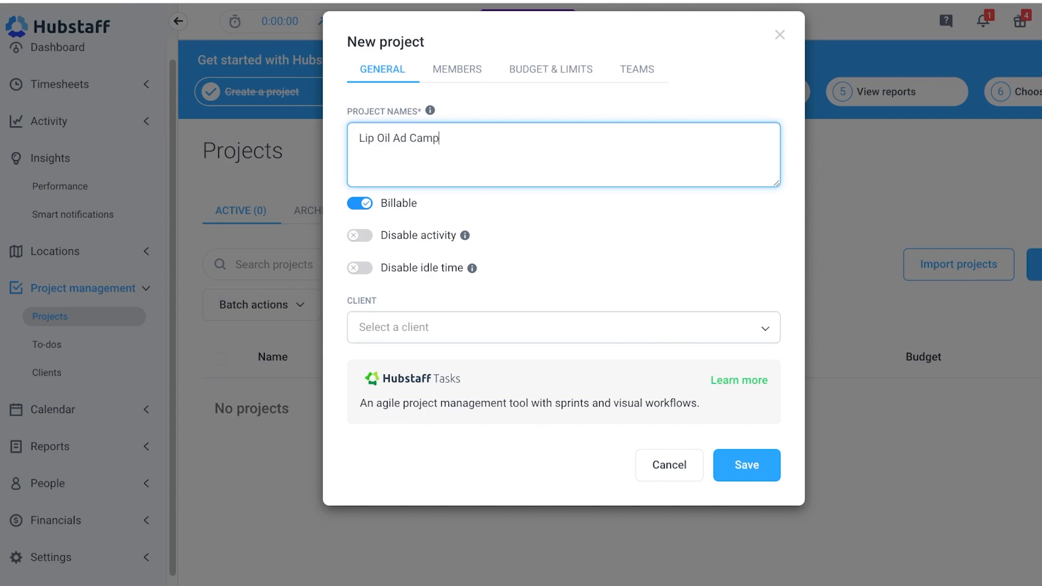
{"action": "left_click", "coordinate": [563, 327]}
{"action": "left_click", "coordinate": [442, 140]}
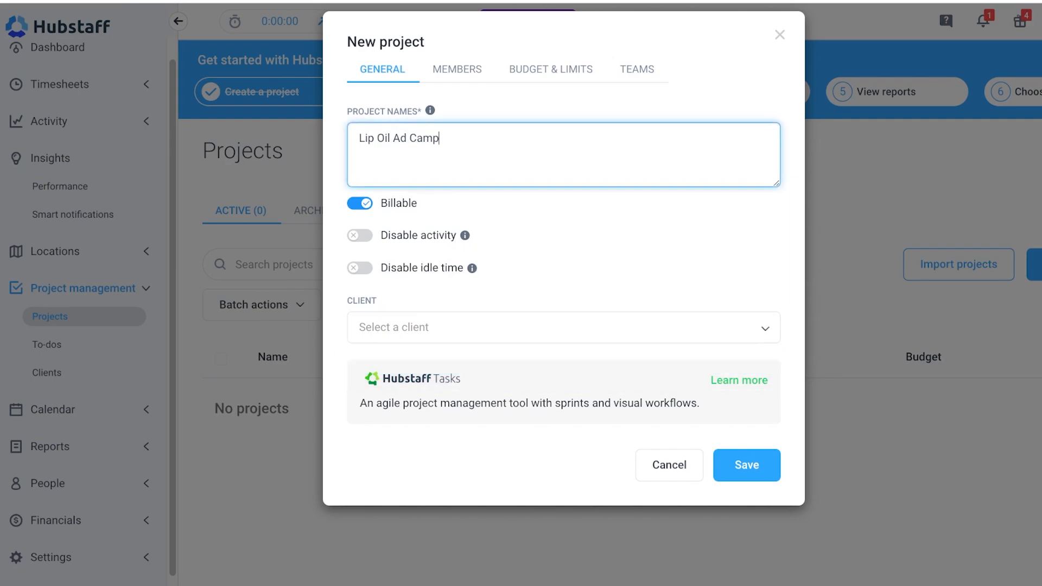
Set the project's budget type to Total cost with a cost of 10000.
{"action": "left_click", "coordinate": [457, 70]}
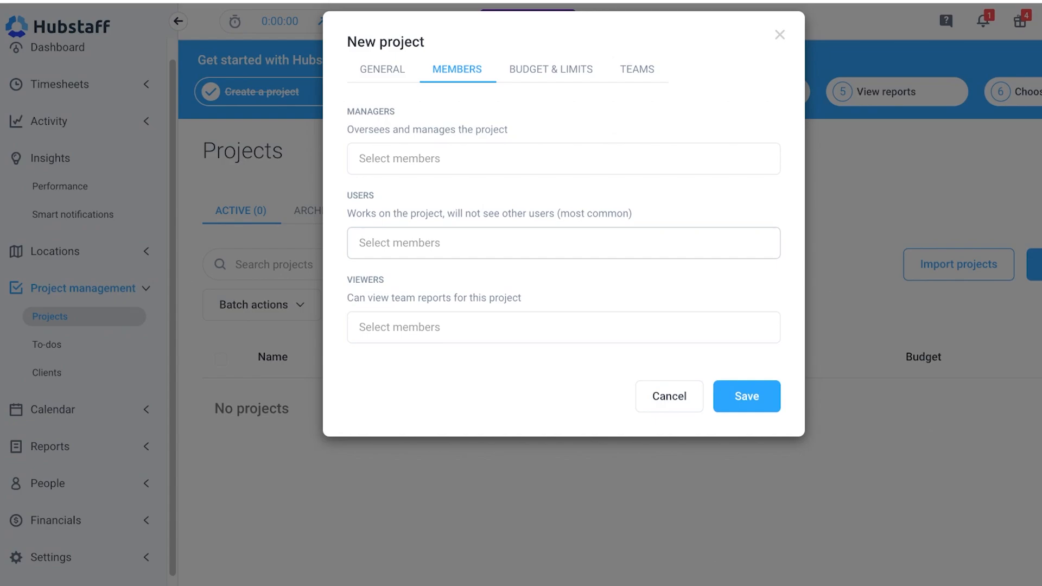
{"action": "left_click", "coordinate": [551, 69]}
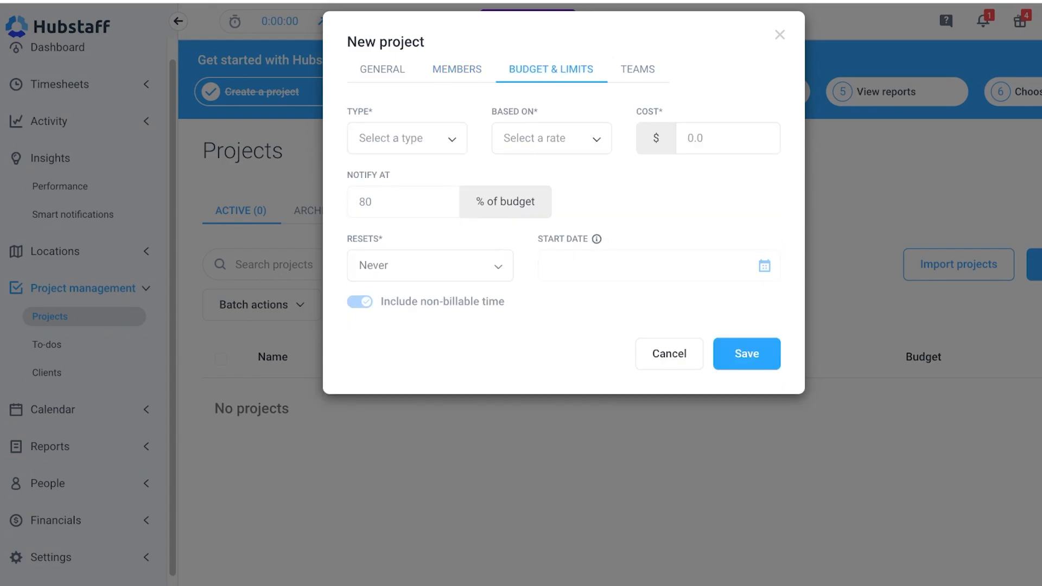
{"action": "left_click", "coordinate": [407, 139]}
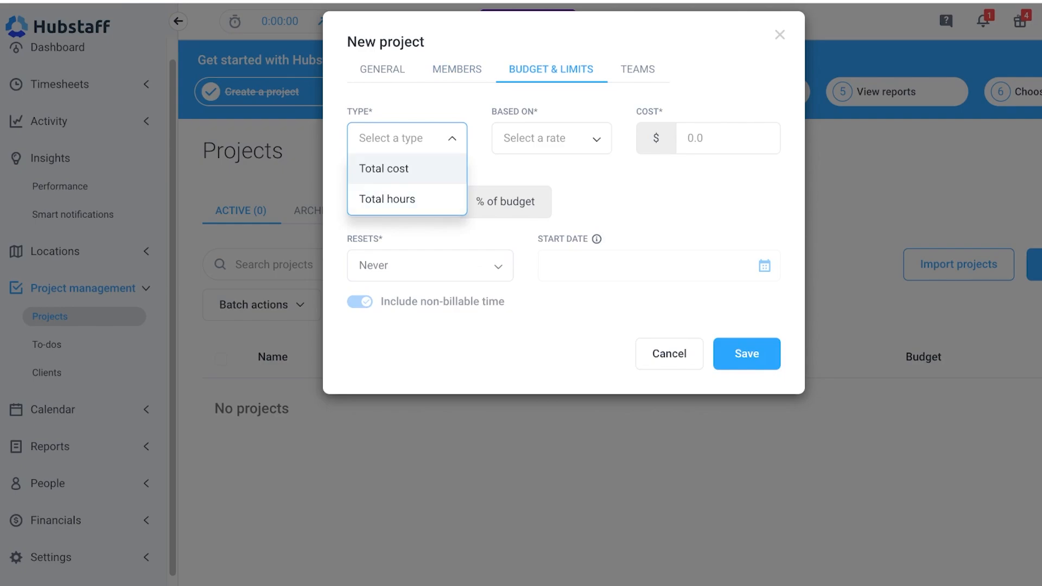
{"action": "left_click", "coordinate": [551, 139]}
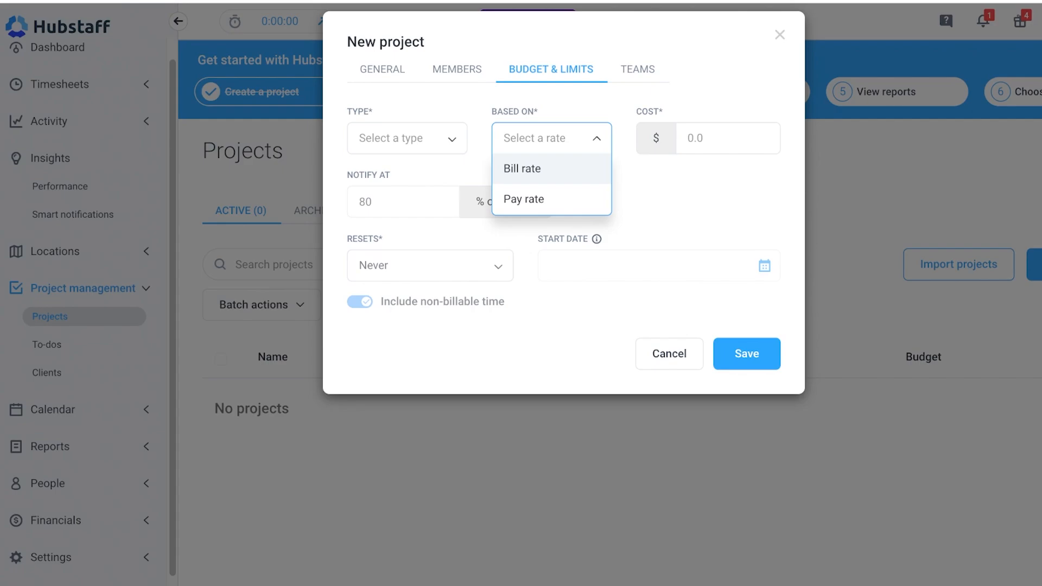
{"action": "left_click", "coordinate": [728, 138]}
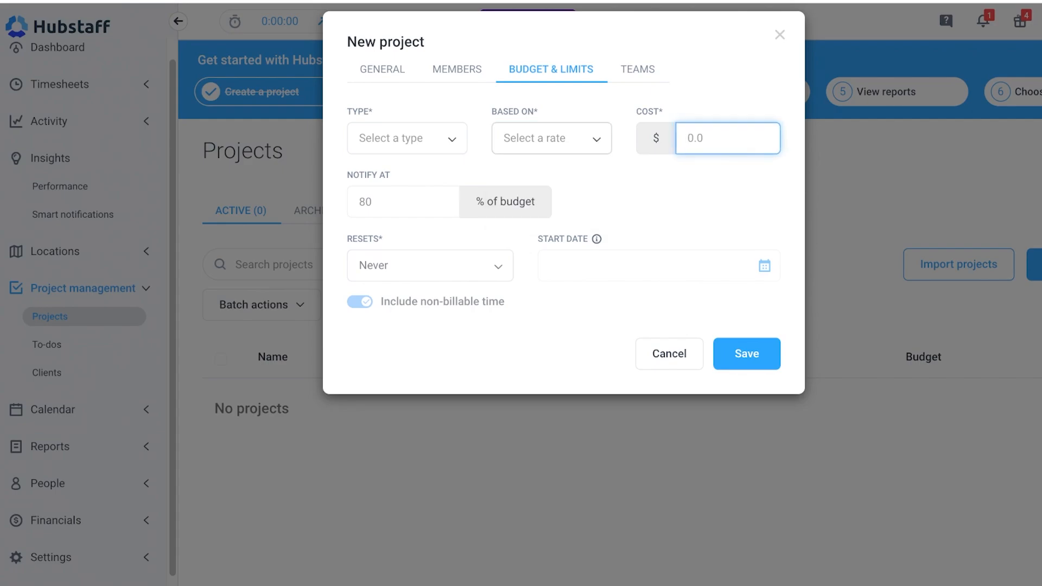
{"action": "left_click", "coordinate": [407, 138]}
{"action": "left_click", "coordinate": [384, 168]}
{"action": "left_click", "coordinate": [728, 139]}
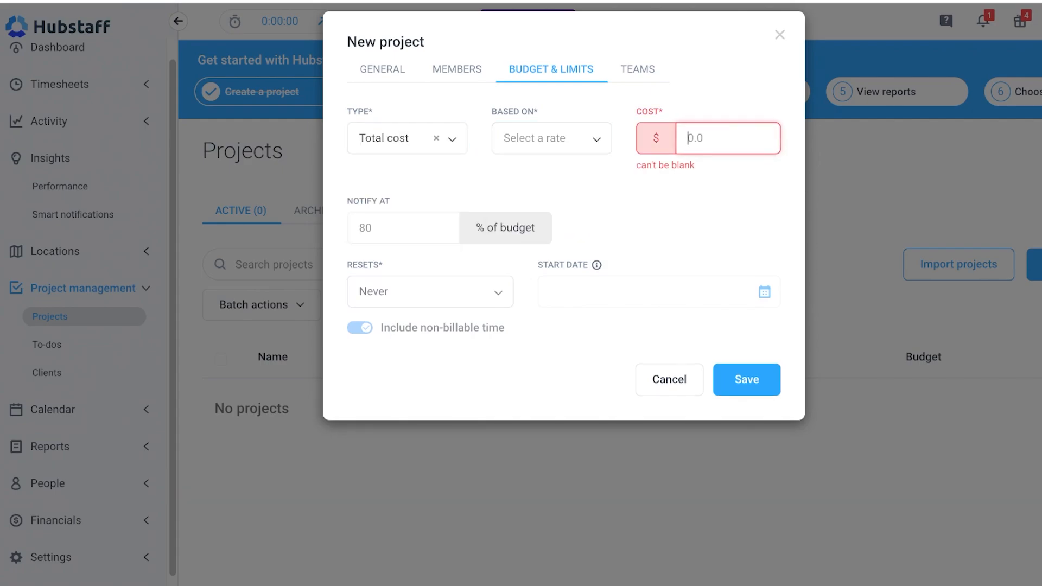
{"action": "type", "text": "10000"}
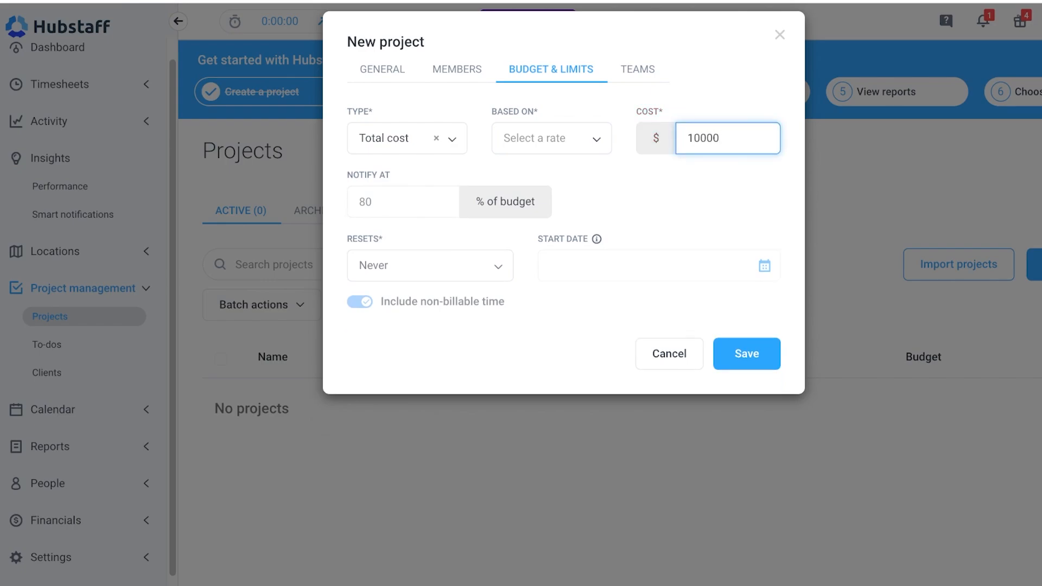
Base the project budget on Bill rate.
{"action": "left_click", "coordinate": [403, 202]}
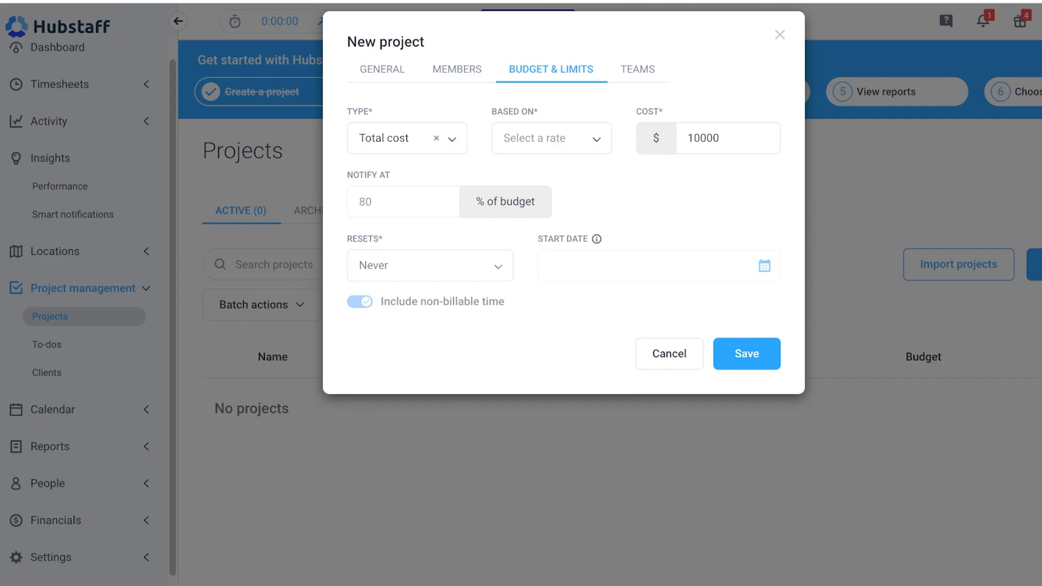
{"action": "left_click", "coordinate": [747, 354]}
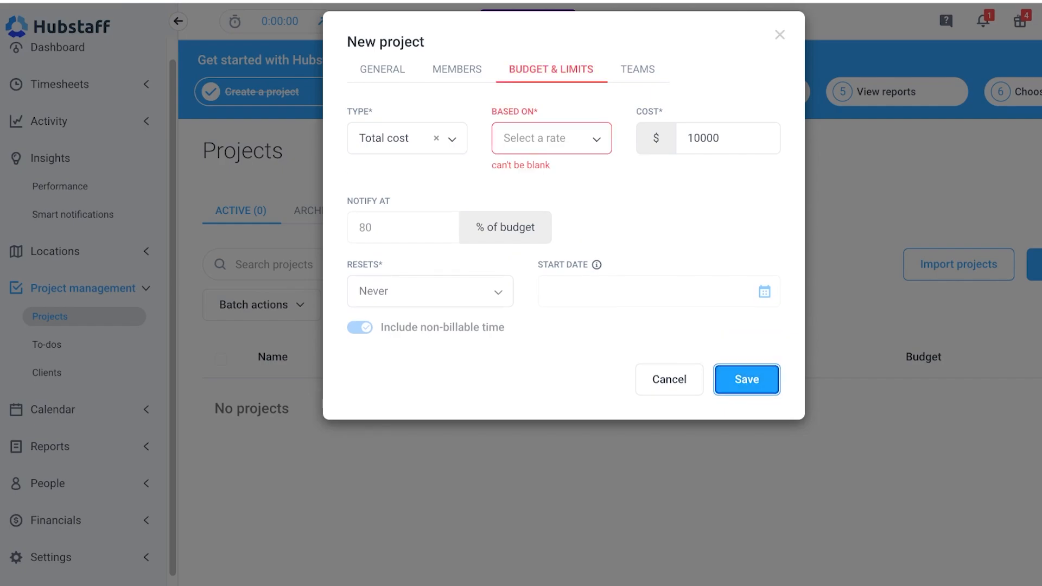
{"action": "left_click", "coordinate": [551, 139]}
{"action": "left_click", "coordinate": [522, 169]}
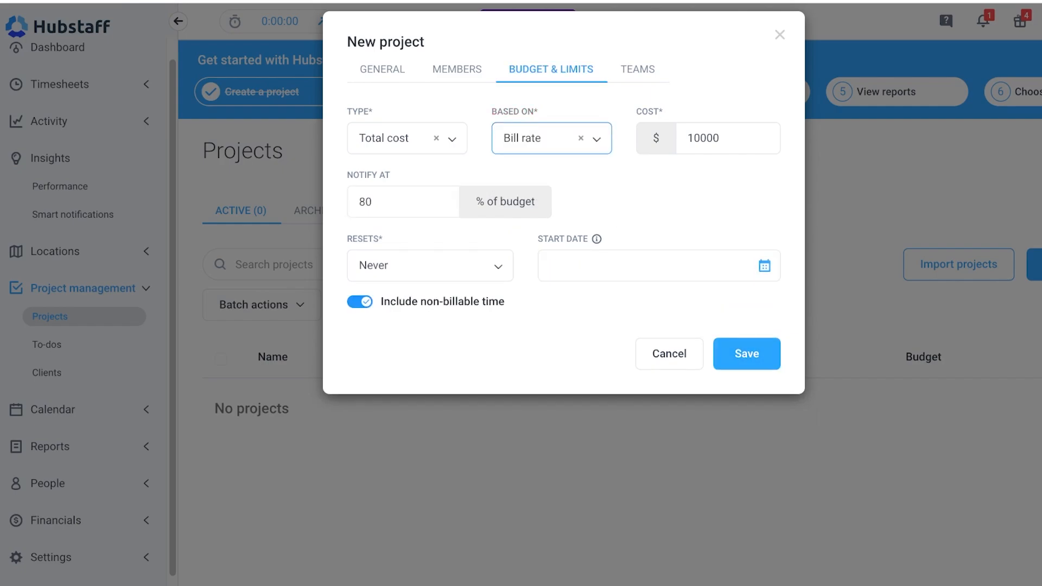
Save the new project without assigning any teams.
{"action": "left_click", "coordinate": [638, 70]}
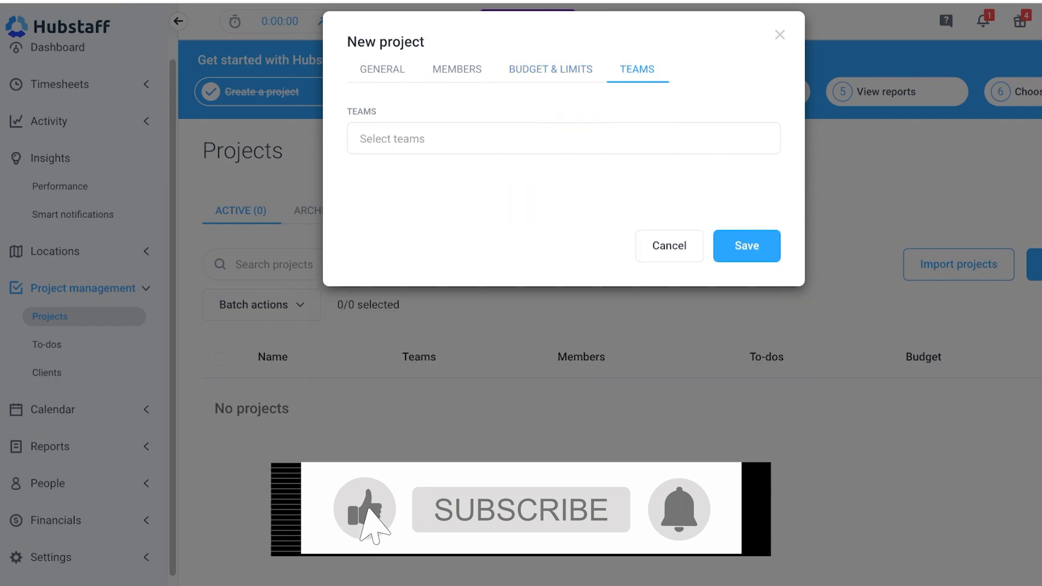
{"action": "left_click", "coordinate": [563, 138]}
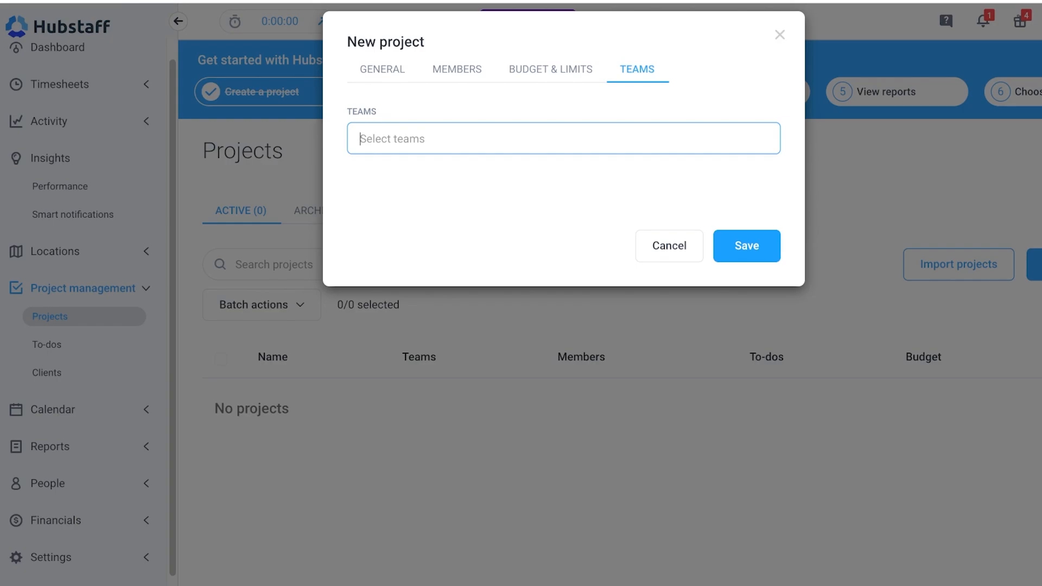
{"action": "left_click", "coordinate": [747, 246]}
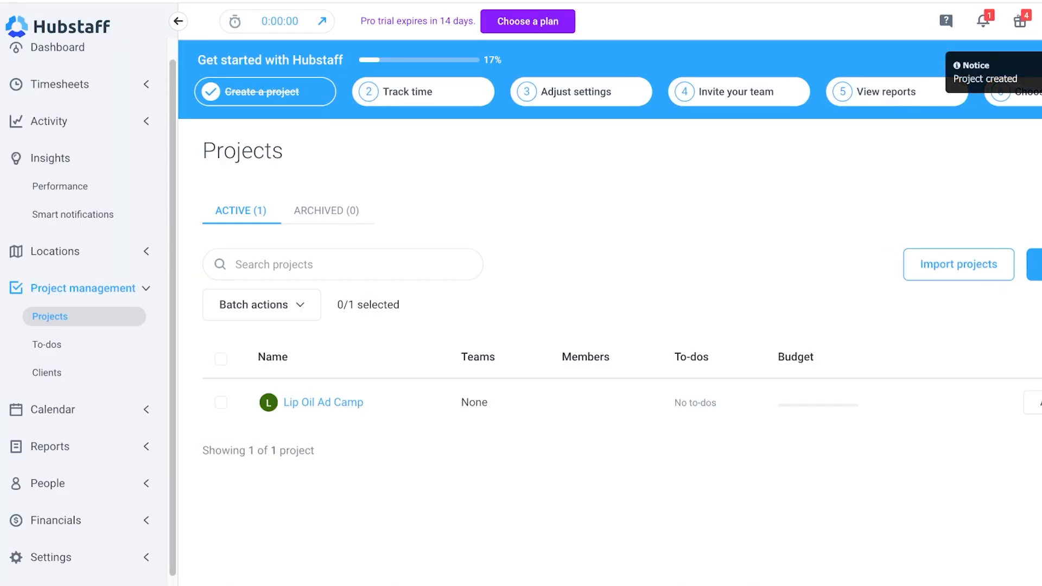
Open the Lip Oil Ad Camp project's details and return to the project list.
{"action": "left_click", "coordinate": [323, 402]}
{"action": "scroll", "coordinate": [609, 313], "scroll_direction": "down", "scroll_amount": 2}
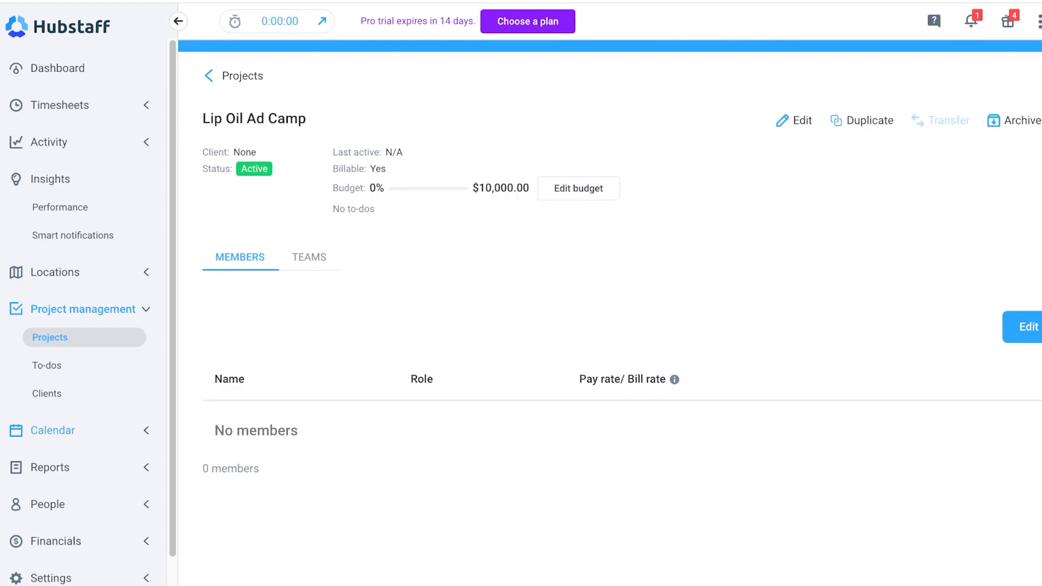
{"action": "left_click", "coordinate": [52, 430]}
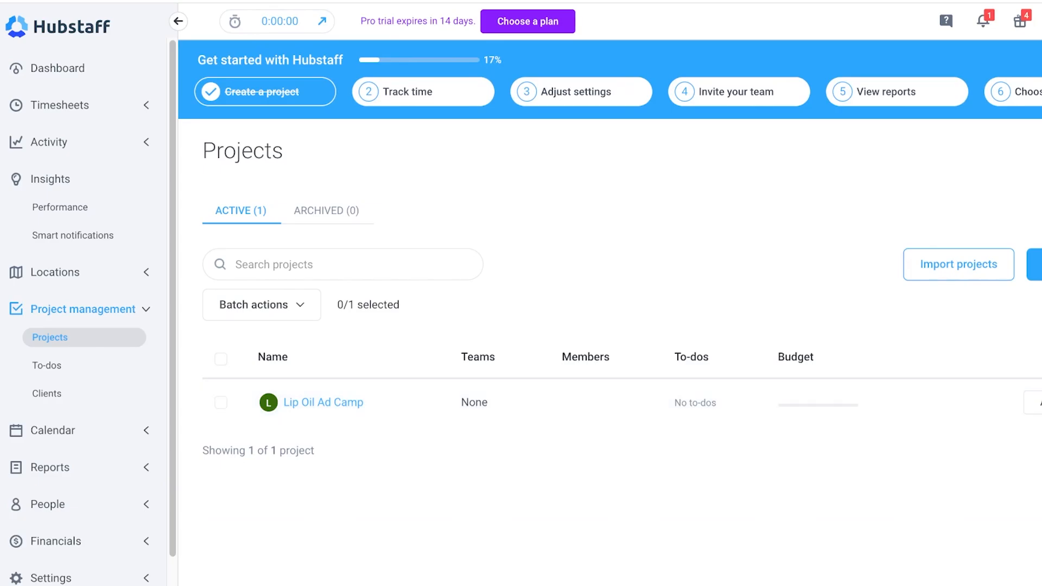
Open To-dos and expand the Calendar, Reports, People and Financials sections of the sidebar.
{"action": "left_click", "coordinate": [46, 365]}
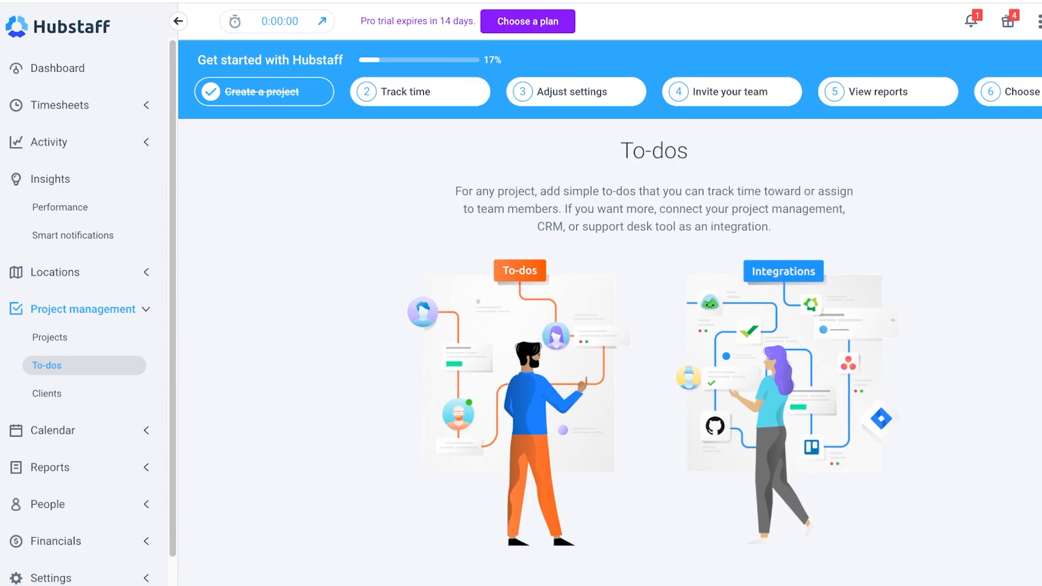
{"action": "scroll", "coordinate": [609, 315], "scroll_direction": "down", "scroll_amount": 1}
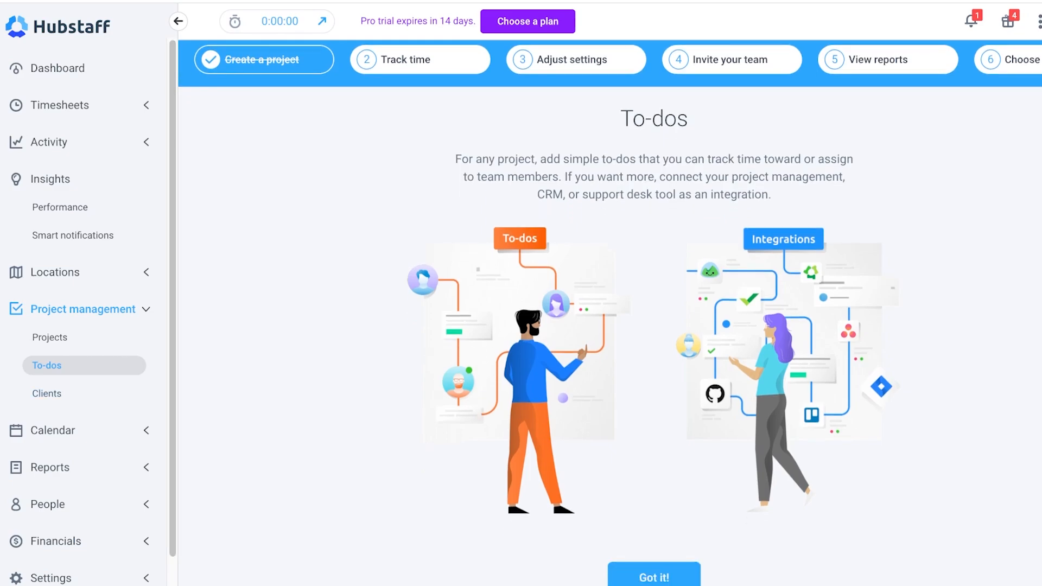
{"action": "left_click", "coordinate": [146, 430]}
{"action": "scroll", "coordinate": [146, 434], "scroll_direction": "down", "scroll_amount": 2}
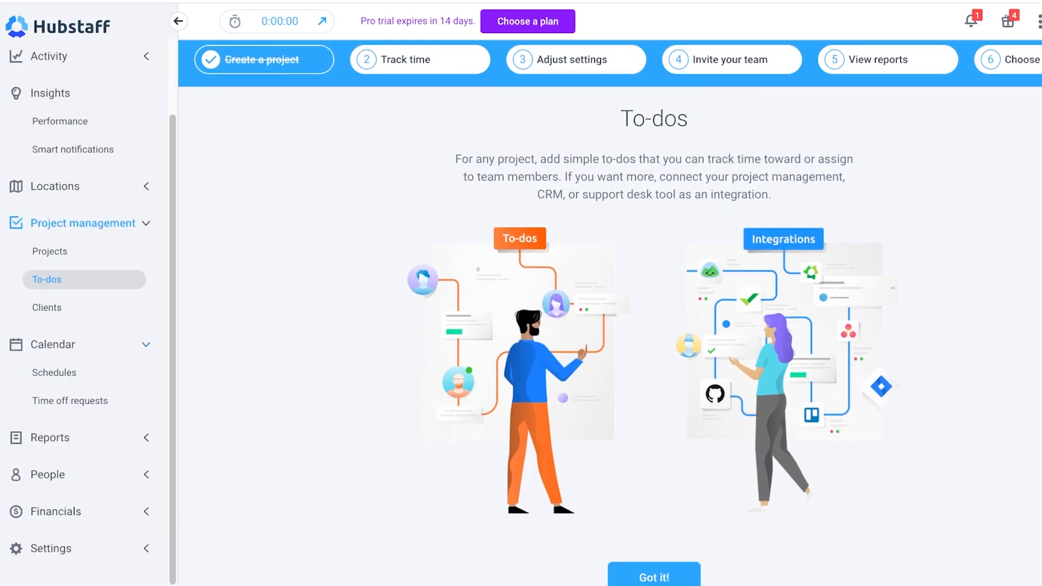
{"action": "left_click", "coordinate": [146, 441]}
{"action": "scroll", "coordinate": [82, 315], "scroll_direction": "down", "scroll_amount": 3}
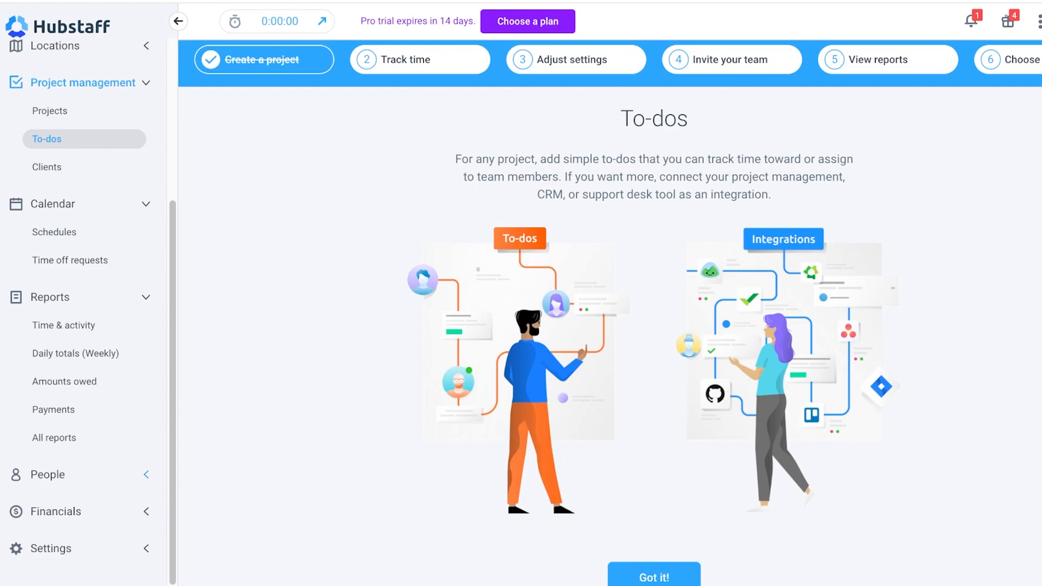
{"action": "left_click", "coordinate": [146, 474]}
{"action": "scroll", "coordinate": [82, 315], "scroll_direction": "down", "scroll_amount": 1}
{"action": "left_click", "coordinate": [146, 511]}
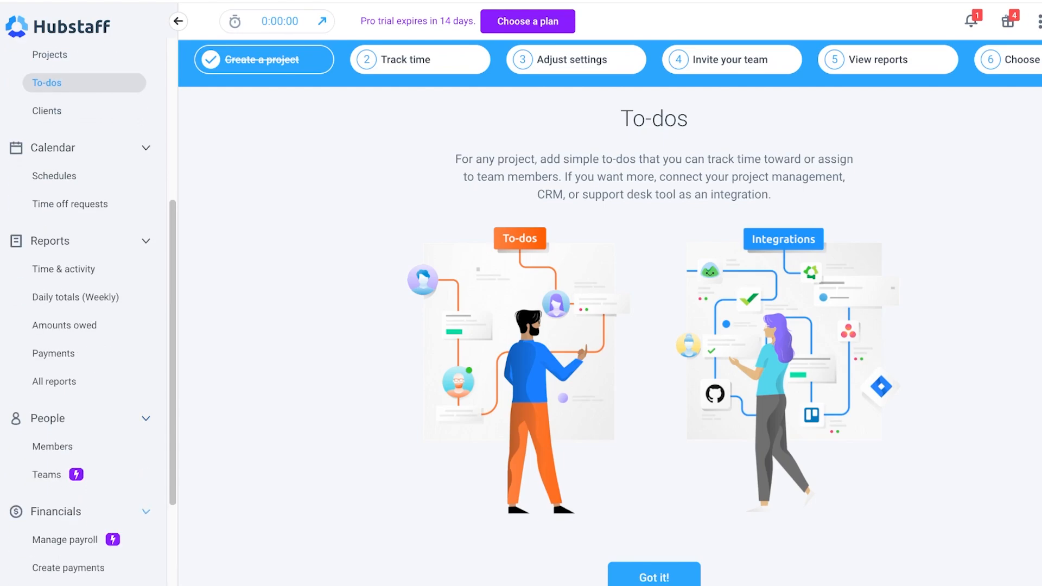
{"action": "scroll", "coordinate": [82, 315], "scroll_direction": "down", "scroll_amount": 3}
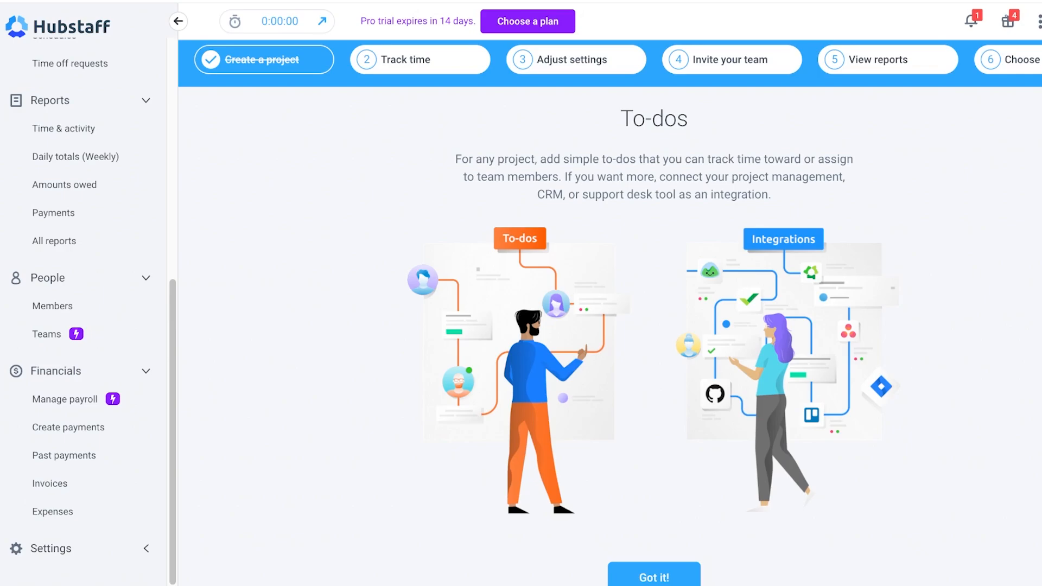
Open the View & edit timesheets page and dismiss the timesheet approvals banner.
{"action": "scroll", "coordinate": [64, 456], "scroll_direction": "up", "scroll_amount": 9}
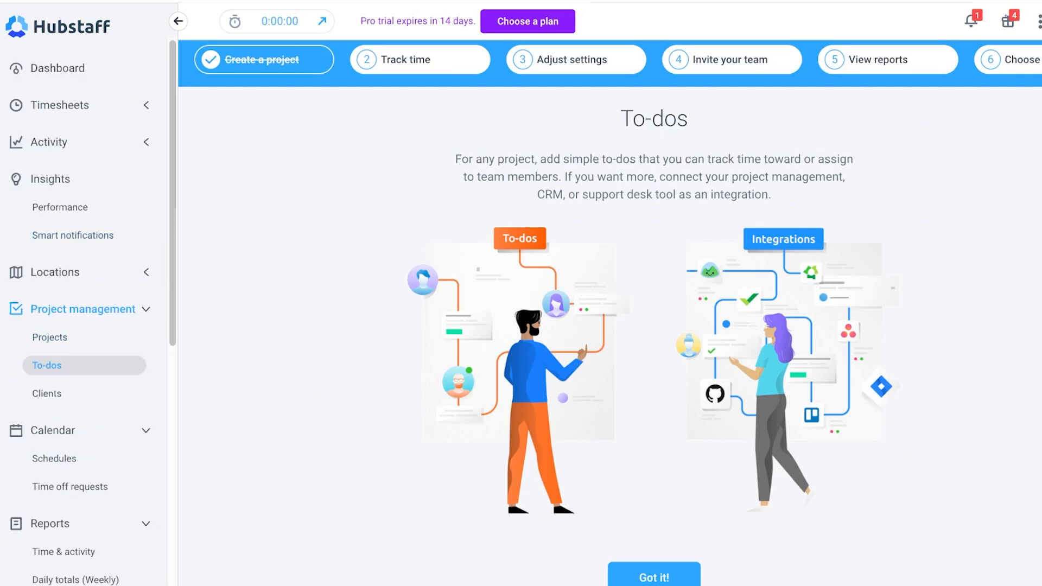
{"action": "left_click", "coordinate": [60, 105]}
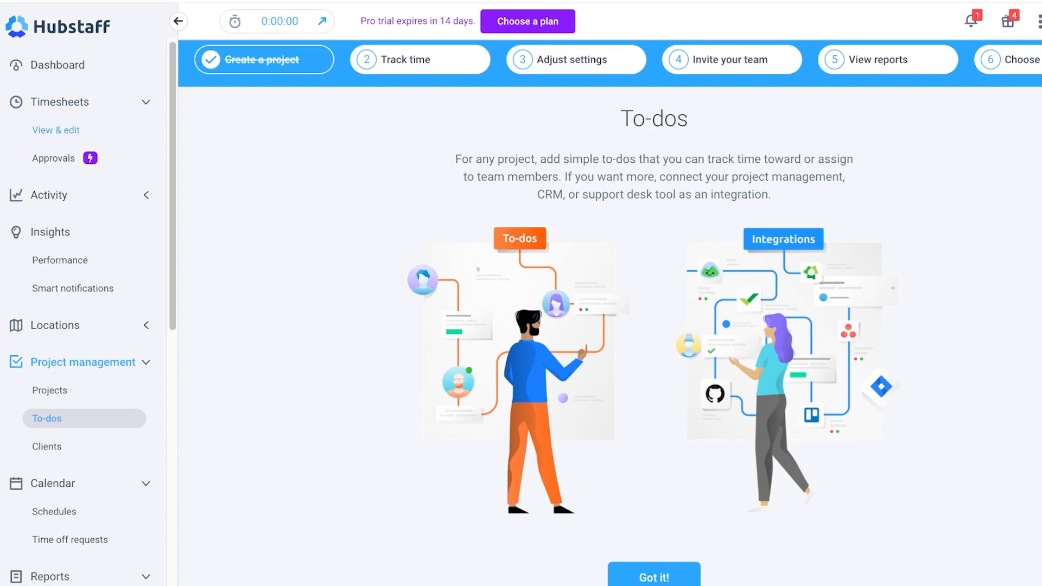
{"action": "left_click", "coordinate": [56, 130]}
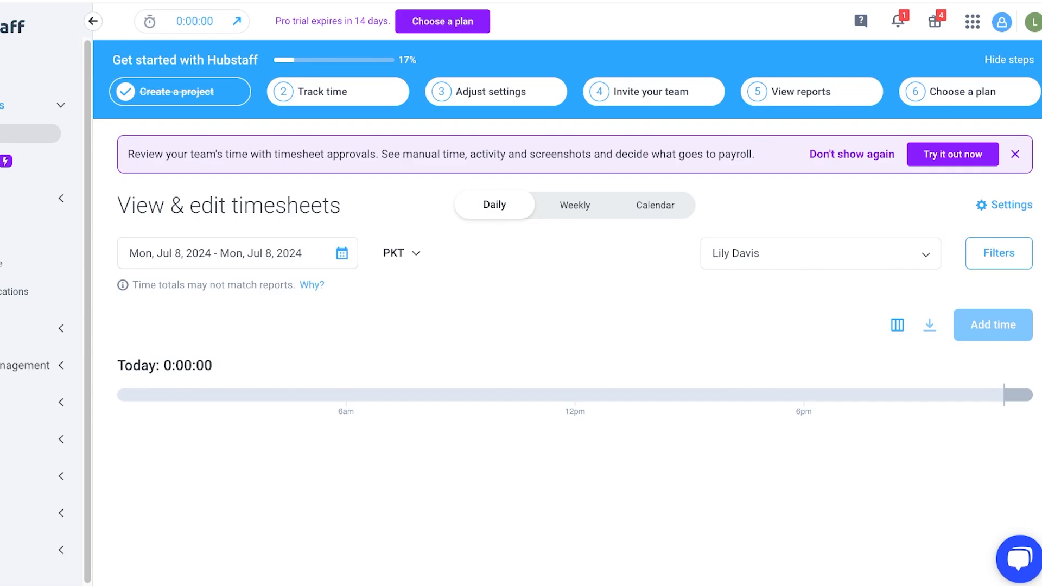
{"action": "left_click", "coordinate": [1015, 154]}
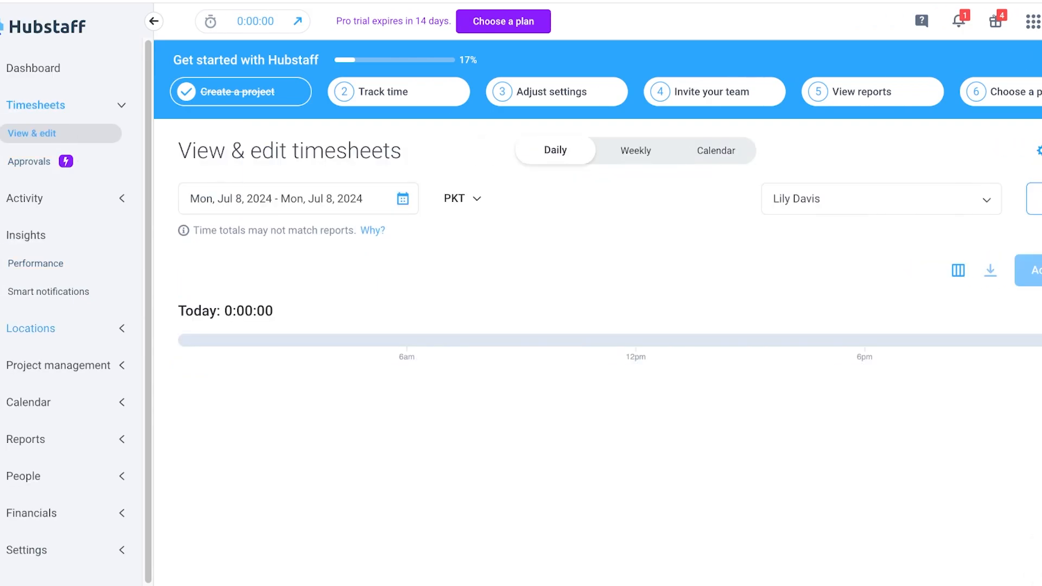
Open the project list and add the only member as a manager of the Lip Oil Ad Camp project.
{"action": "left_click", "coordinate": [58, 365]}
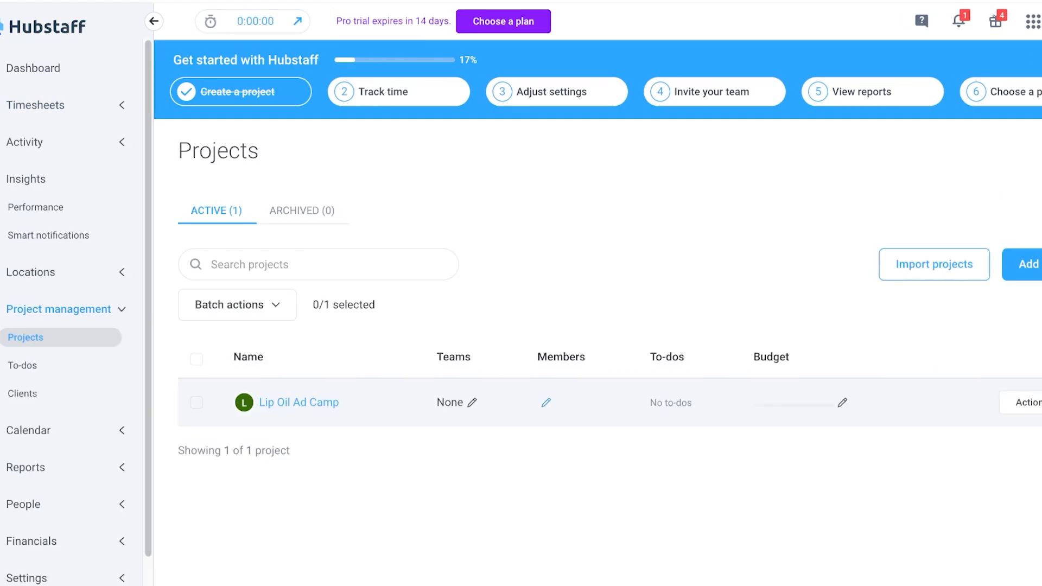
{"action": "left_click", "coordinate": [546, 402]}
{"action": "left_click", "coordinate": [537, 194]}
{"action": "left_click", "coordinate": [342, 323]}
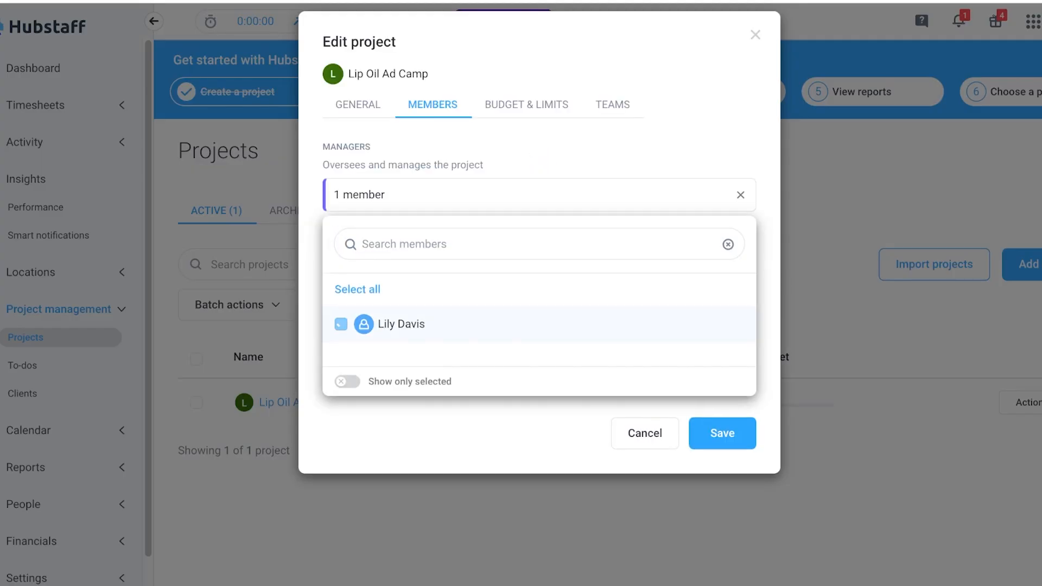
{"action": "left_click", "coordinate": [722, 431]}
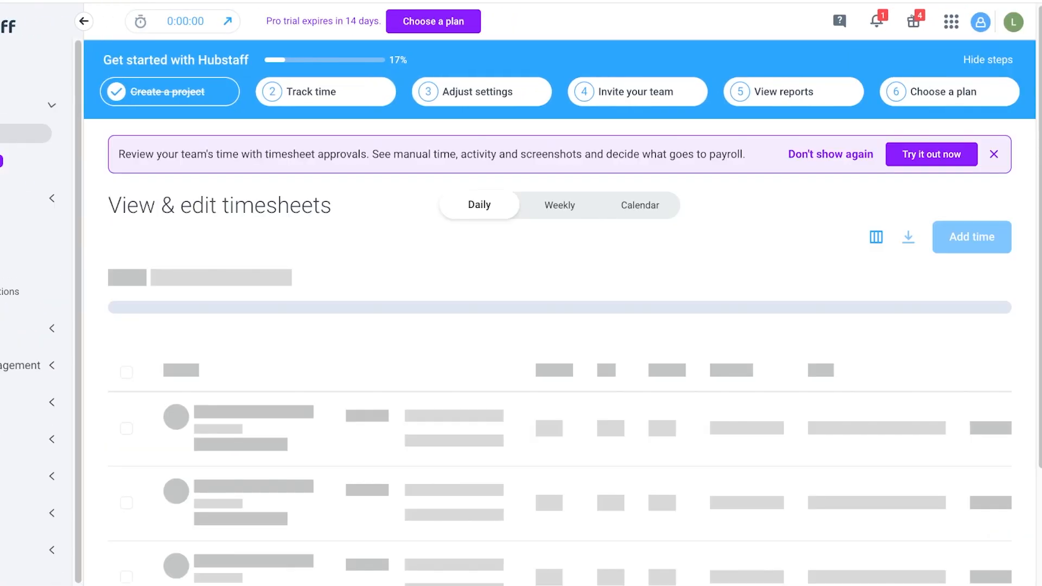
Start a manual time entry for the Lip Oil Ad Camp project with no to-do.
{"action": "left_click", "coordinate": [984, 324]}
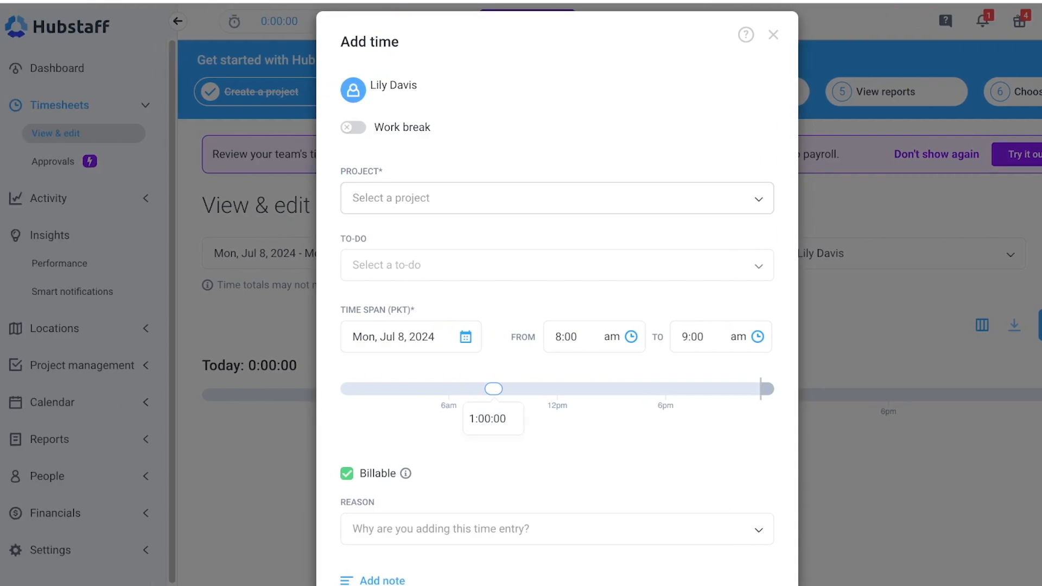
{"action": "left_click", "coordinate": [557, 198]}
{"action": "left_click", "coordinate": [556, 228]}
{"action": "left_click", "coordinate": [557, 265]}
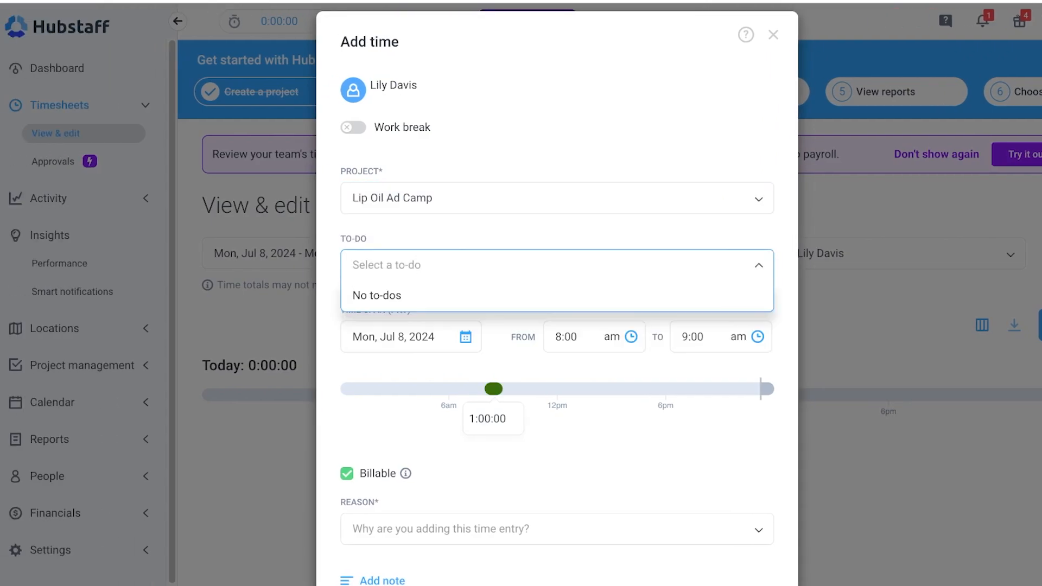
{"action": "left_click", "coordinate": [556, 265]}
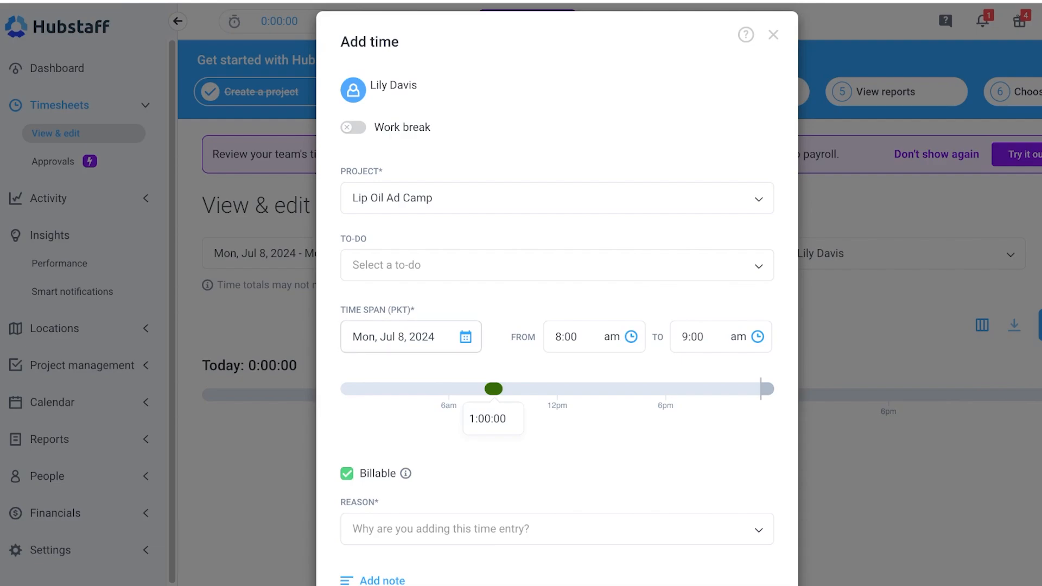
Keep the date Jul 8, 2024 and set the entry's end time to 5:00 pm.
{"action": "left_click", "coordinate": [406, 337]}
{"action": "scroll", "coordinate": [432, 382], "scroll_direction": "down", "scroll_amount": 2}
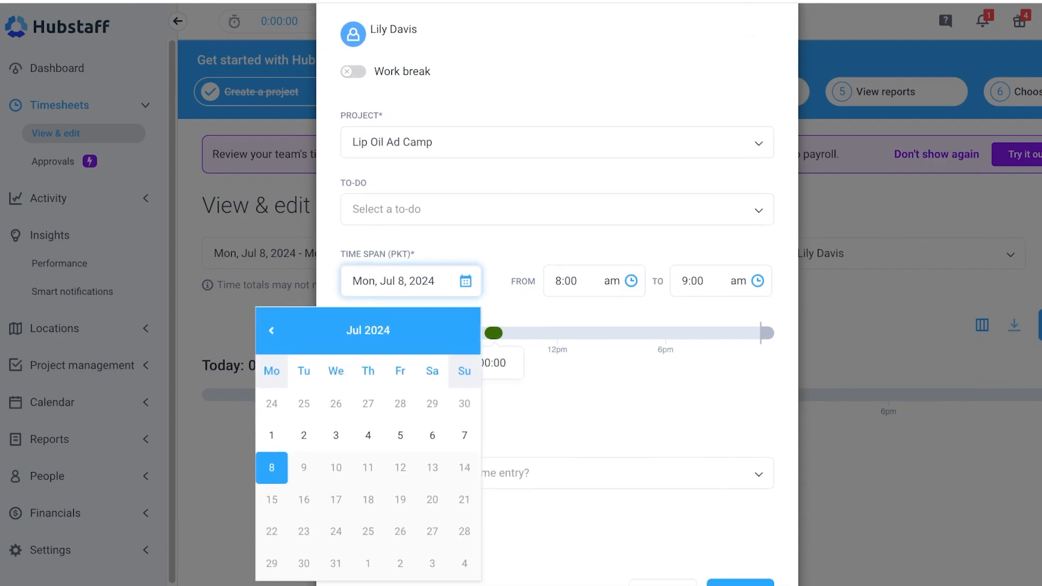
{"action": "left_click", "coordinate": [543, 469]}
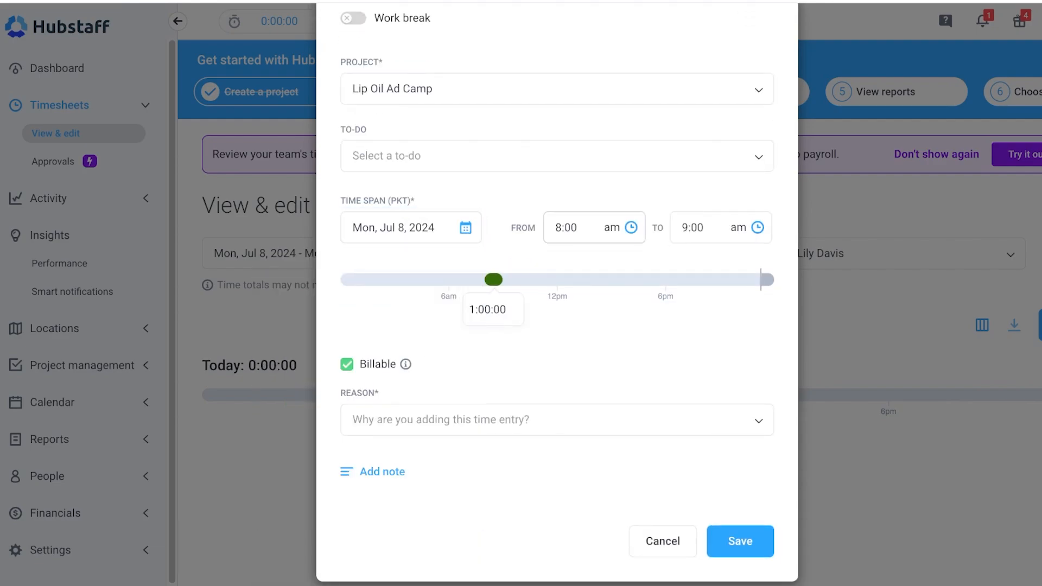
{"action": "left_click", "coordinate": [696, 227]}
{"action": "type", "text": "5"}
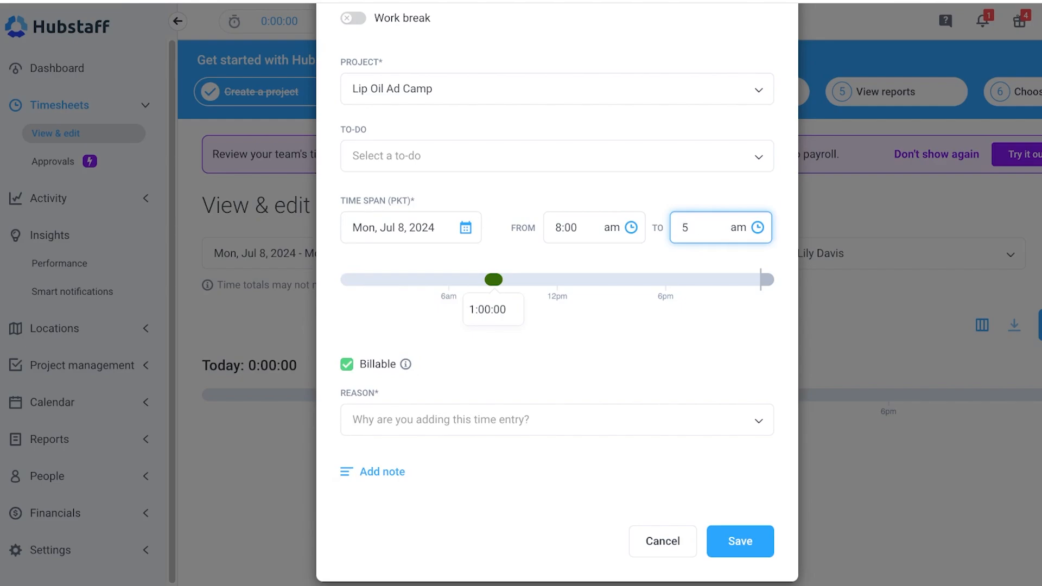
{"action": "left_click", "coordinate": [737, 227]}
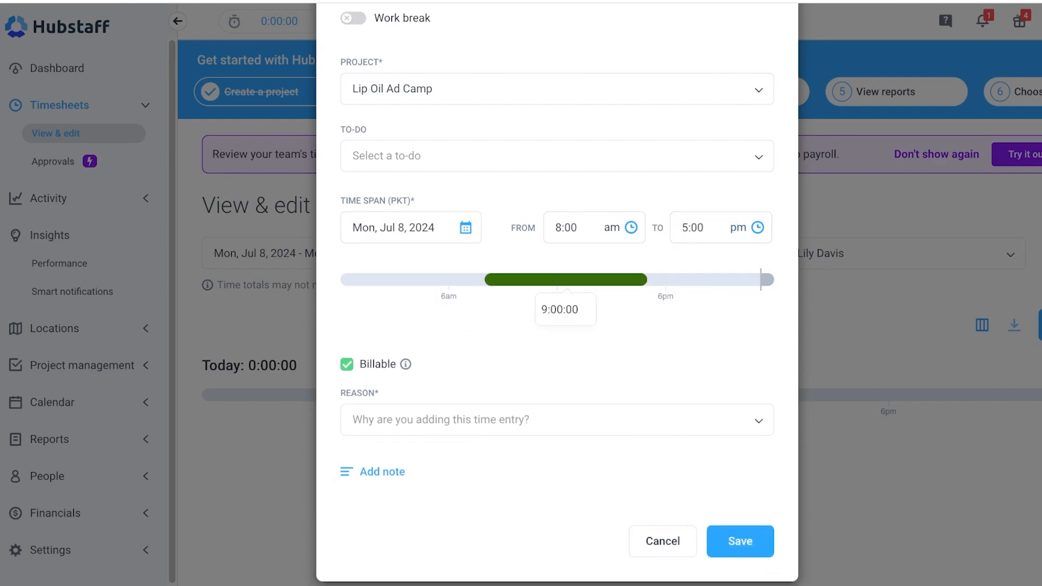
Try to save the time entry without choosing a reason.
{"action": "left_click", "coordinate": [445, 420]}
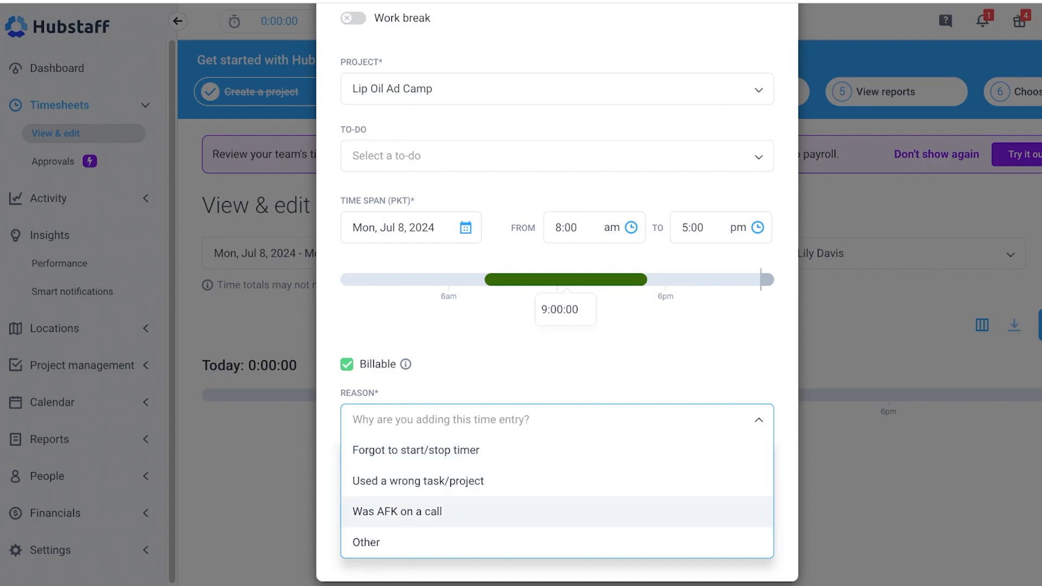
{"action": "key", "text": "Escape"}
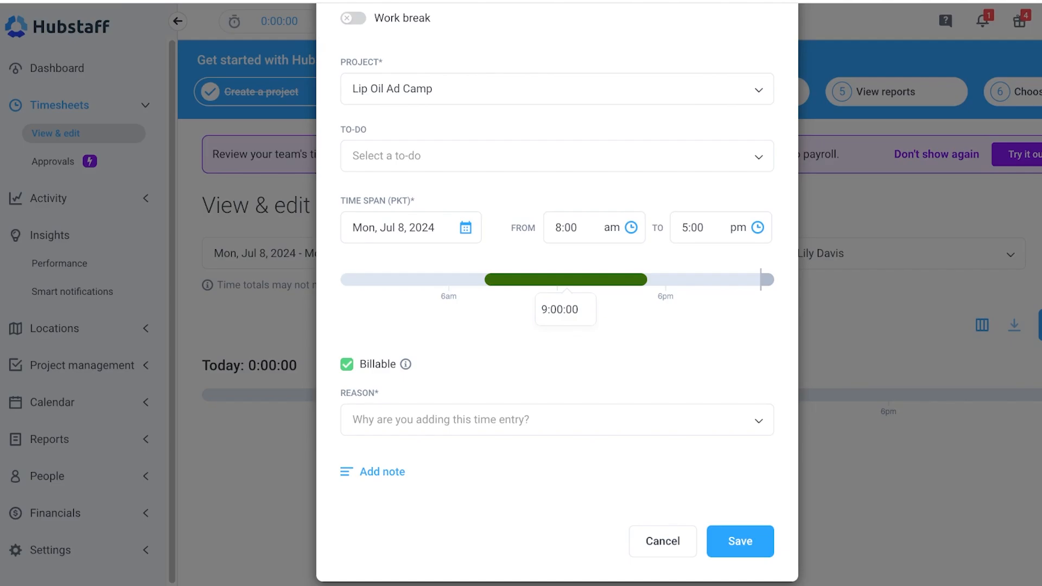
{"action": "scroll", "coordinate": [557, 293], "scroll_direction": "up", "scroll_amount": 2}
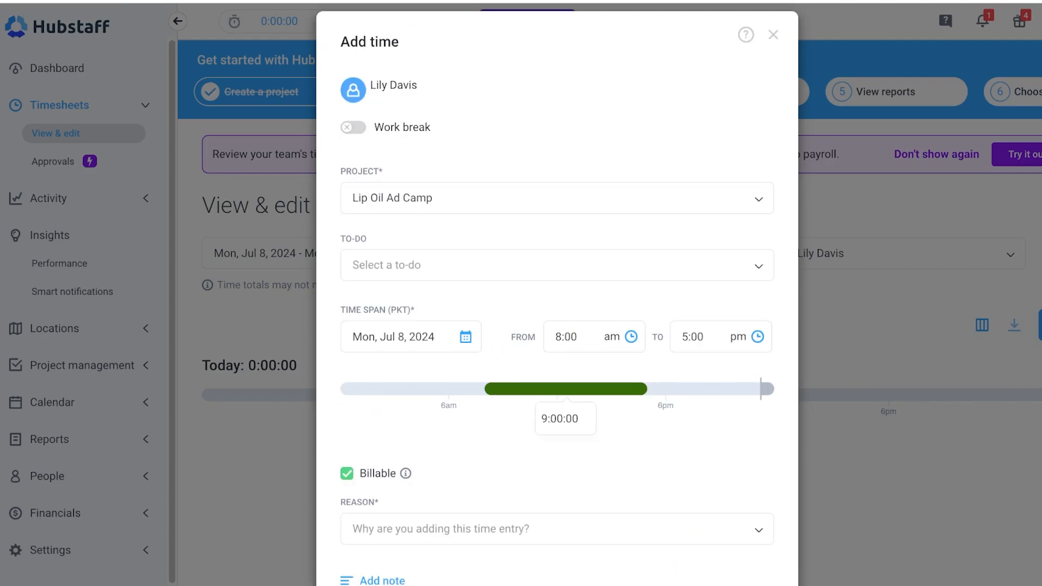
{"action": "scroll", "coordinate": [557, 293], "scroll_direction": "down", "scroll_amount": 2}
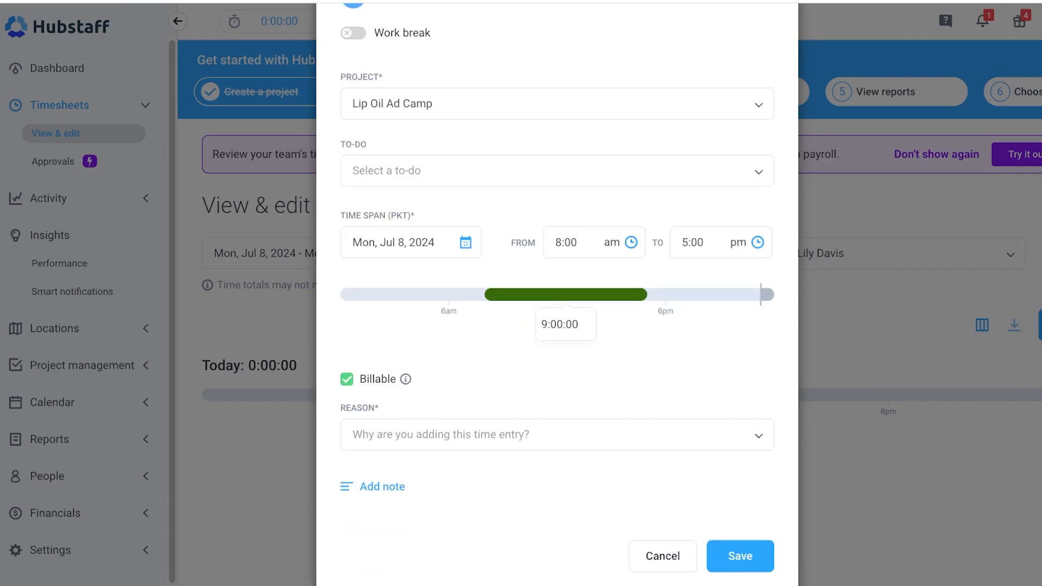
{"action": "left_click", "coordinate": [740, 556]}
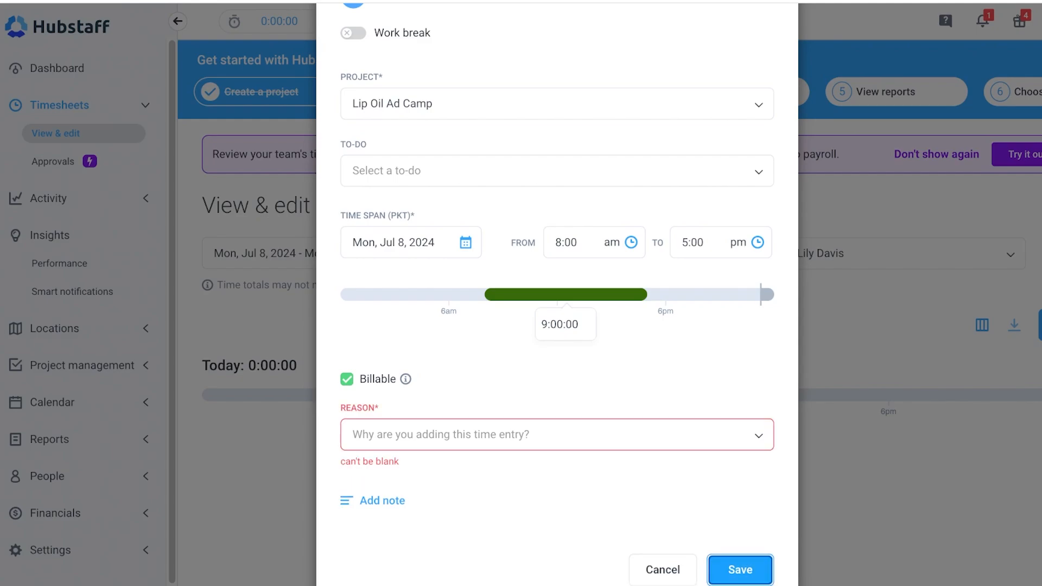
Set the entry's reason to Forgot to start/stop timer and save the time entry.
{"action": "left_click", "coordinate": [557, 434]}
{"action": "left_click", "coordinate": [556, 404]}
{"action": "left_click", "coordinate": [556, 503]}
{"action": "left_click", "coordinate": [557, 434]}
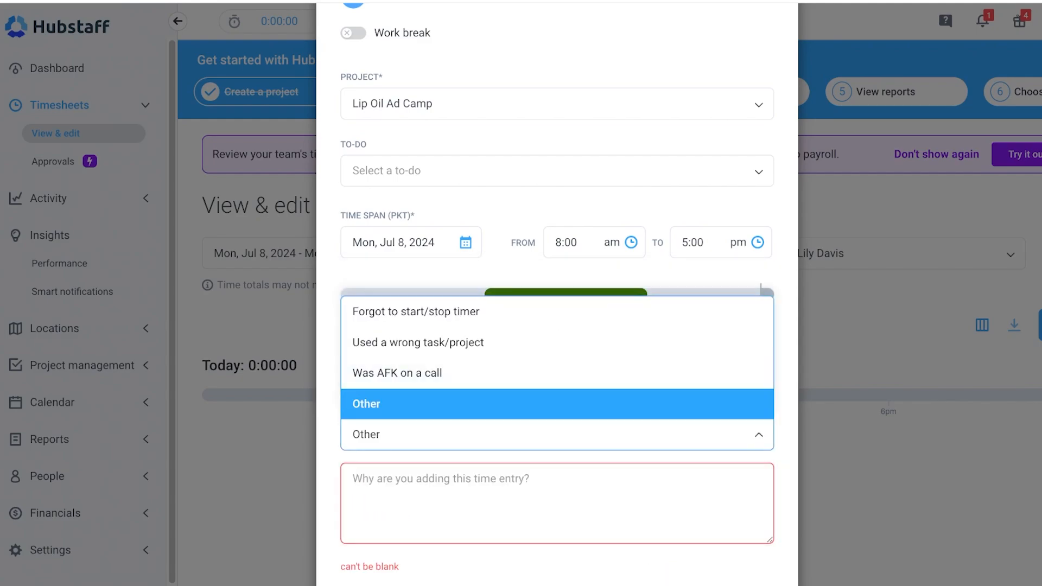
{"action": "left_click", "coordinate": [556, 311]}
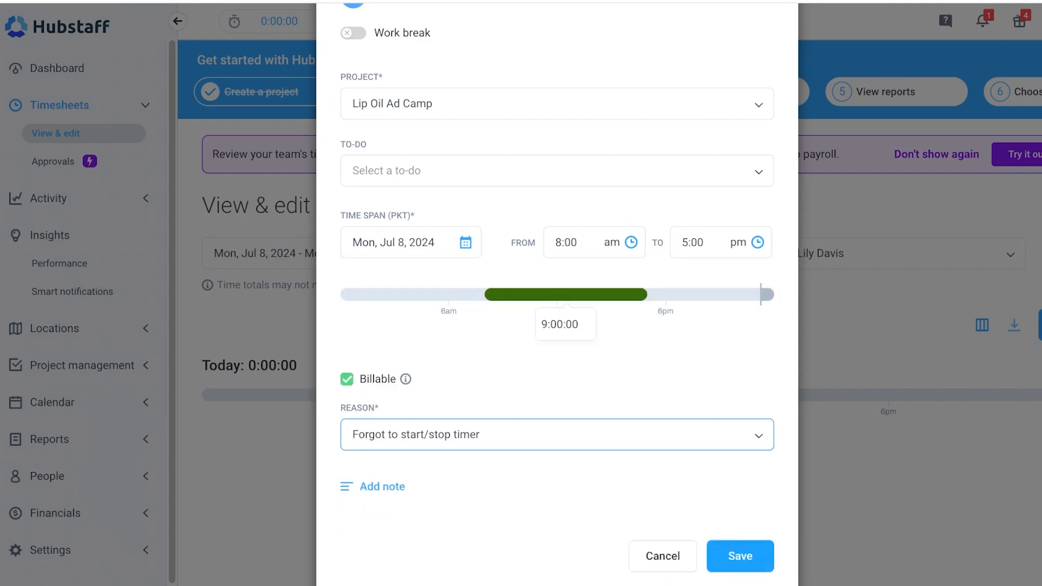
{"action": "left_click", "coordinate": [740, 556]}
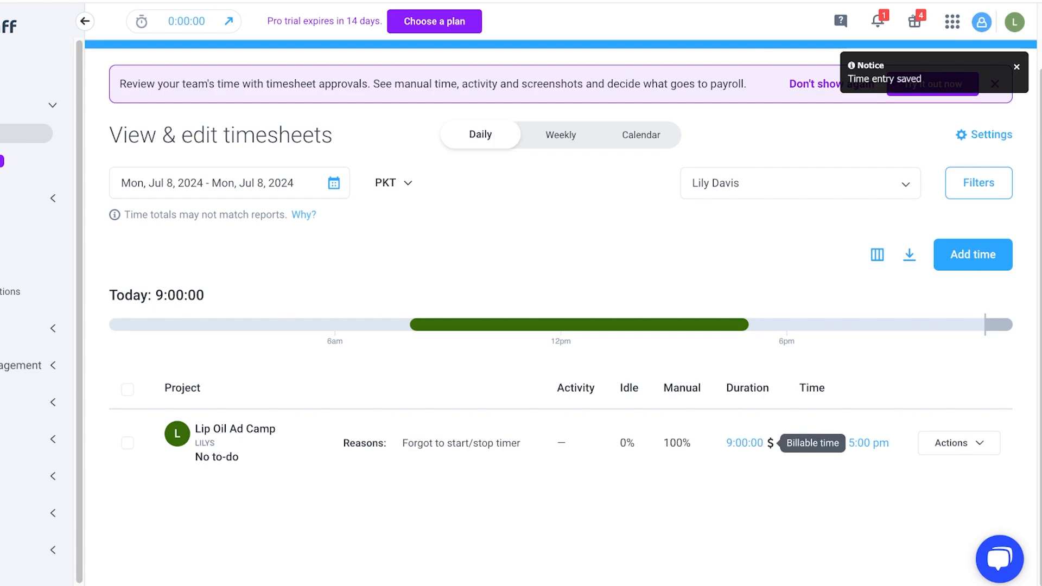
Open the Lip Oil Ad Camp project and set the member's pay rate to 10 and bill rate to 11 USD/hr.
{"action": "left_click", "coordinate": [744, 442]}
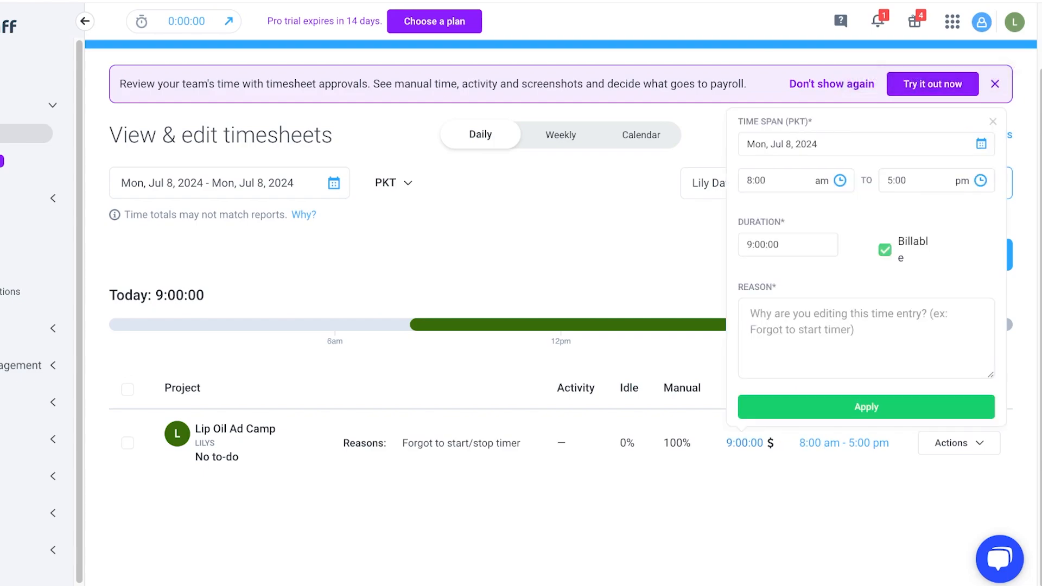
{"action": "key", "text": "Escape"}
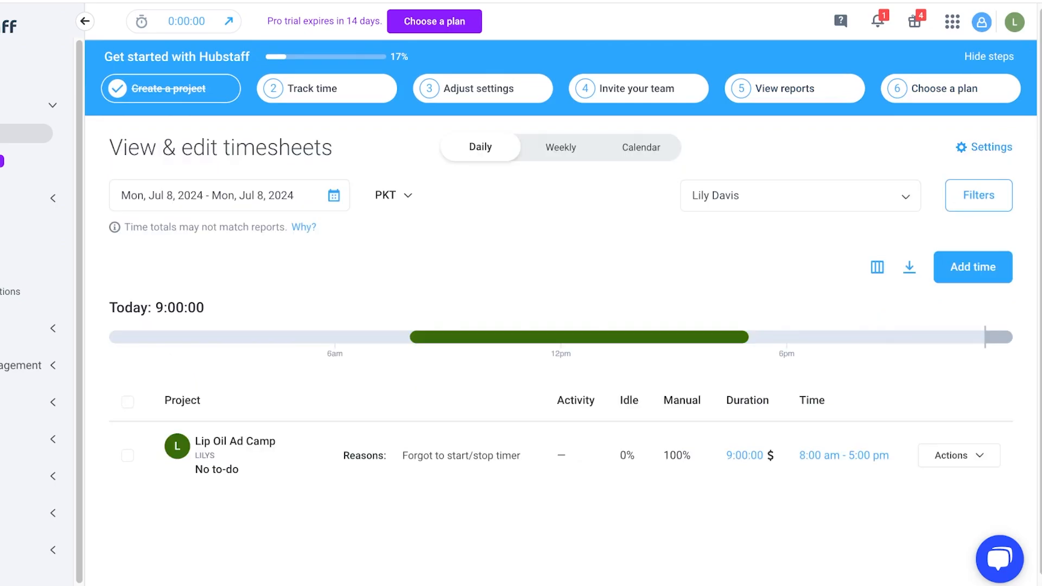
{"action": "left_click", "coordinate": [20, 365]}
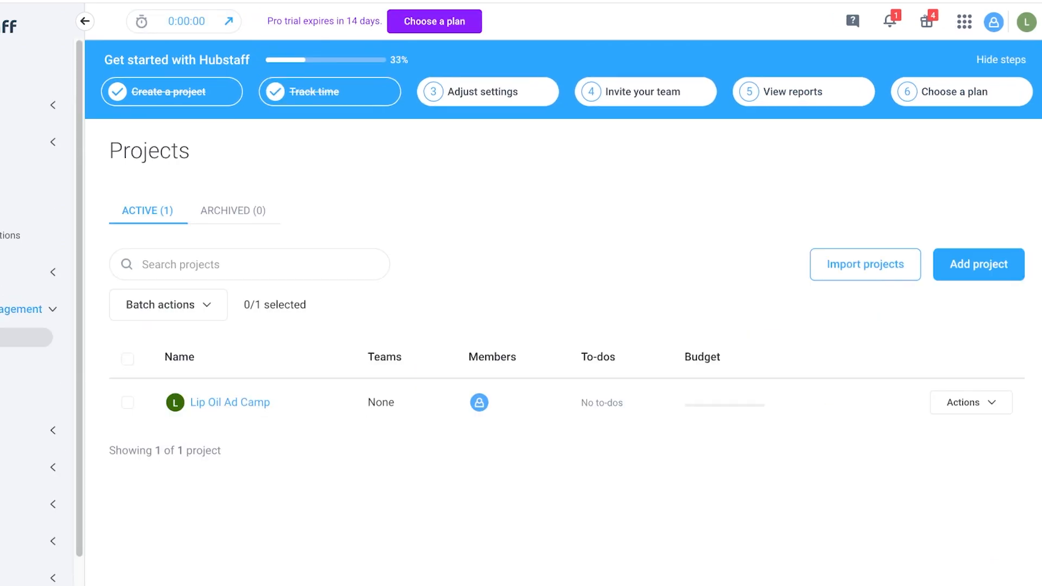
{"action": "left_click", "coordinate": [249, 404]}
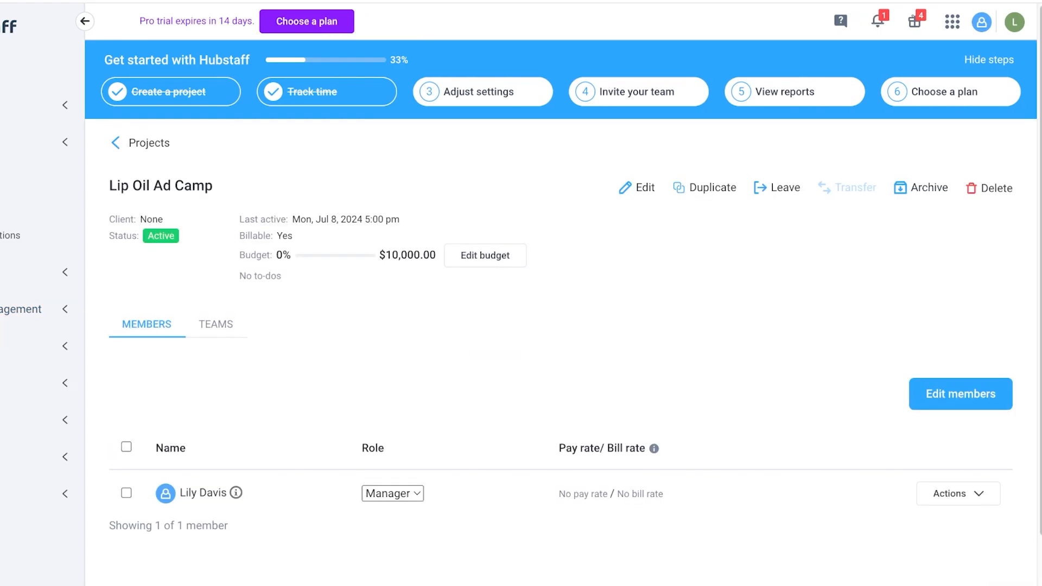
{"action": "scroll", "coordinate": [255, 413], "scroll_direction": "down", "scroll_amount": 1}
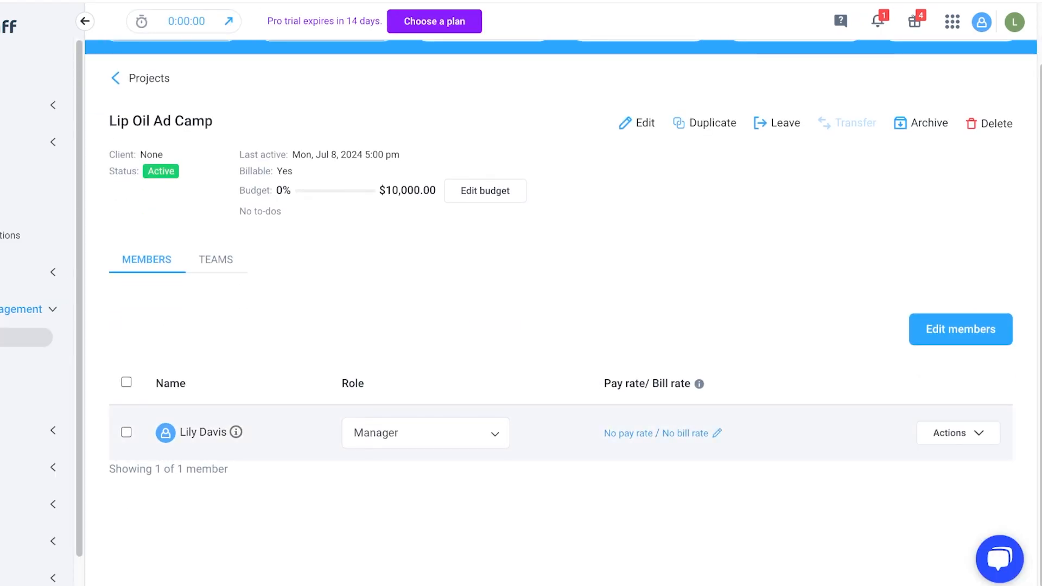
{"action": "left_click", "coordinate": [717, 433]}
{"action": "left_click", "coordinate": [429, 214]}
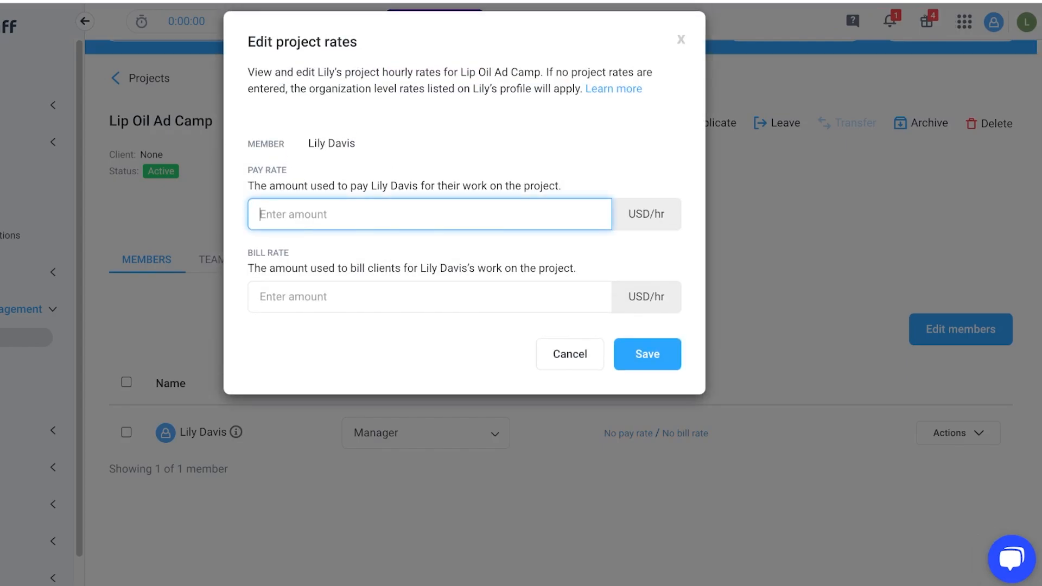
{"action": "type", "text": "100"}
{"action": "key", "text": "BackSpace"}
{"action": "left_click", "coordinate": [429, 297]}
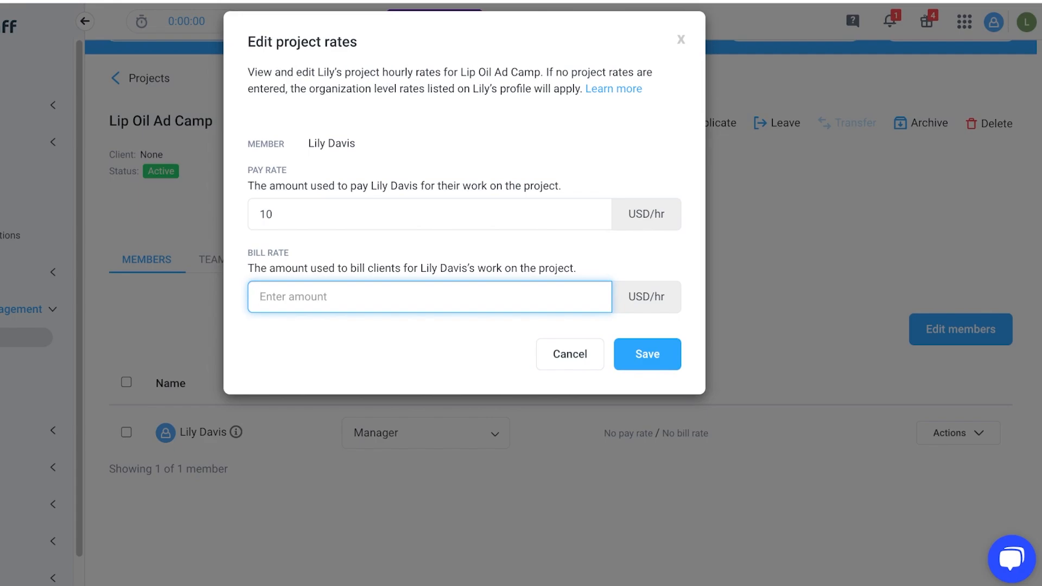
{"action": "type", "text": "11"}
{"action": "key", "text": "Return"}
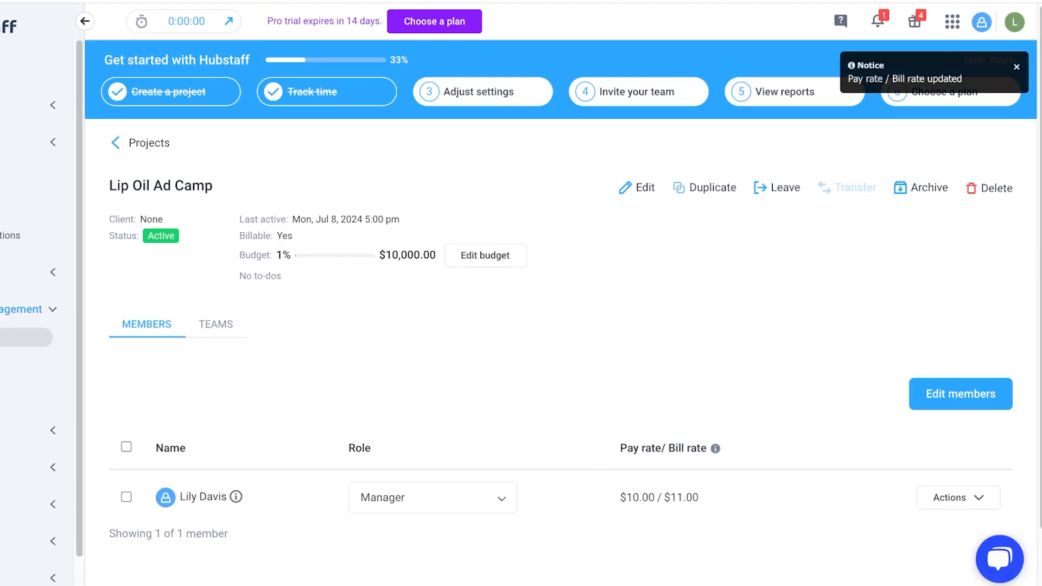
Open the timer and select the Lip Oil Ad Camp project.
{"action": "scroll", "coordinate": [921, 187], "scroll_direction": "down", "scroll_amount": 1}
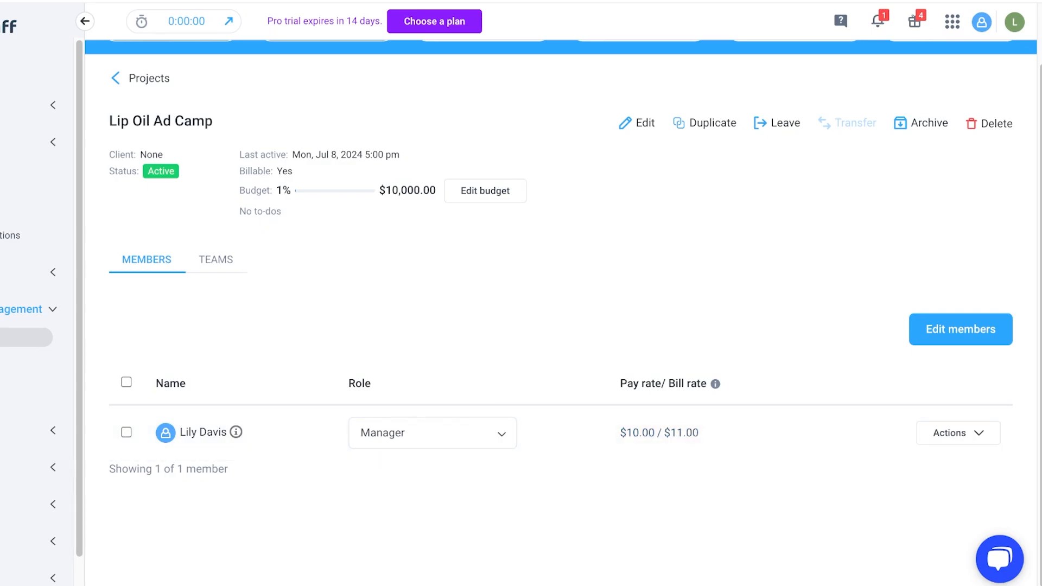
{"action": "mouse_move", "coordinate": [335, 191]}
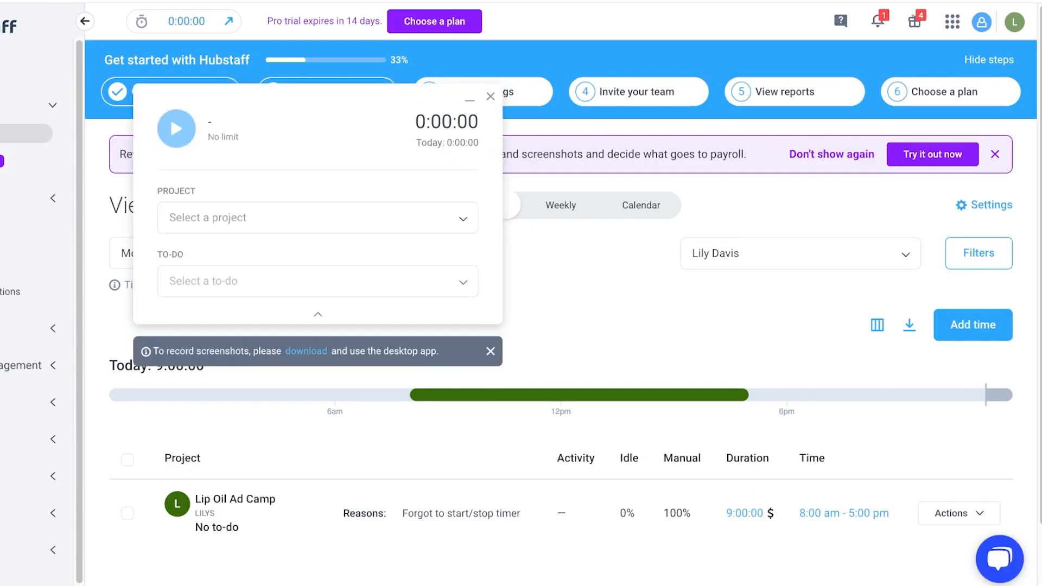
{"action": "left_click", "coordinate": [318, 218]}
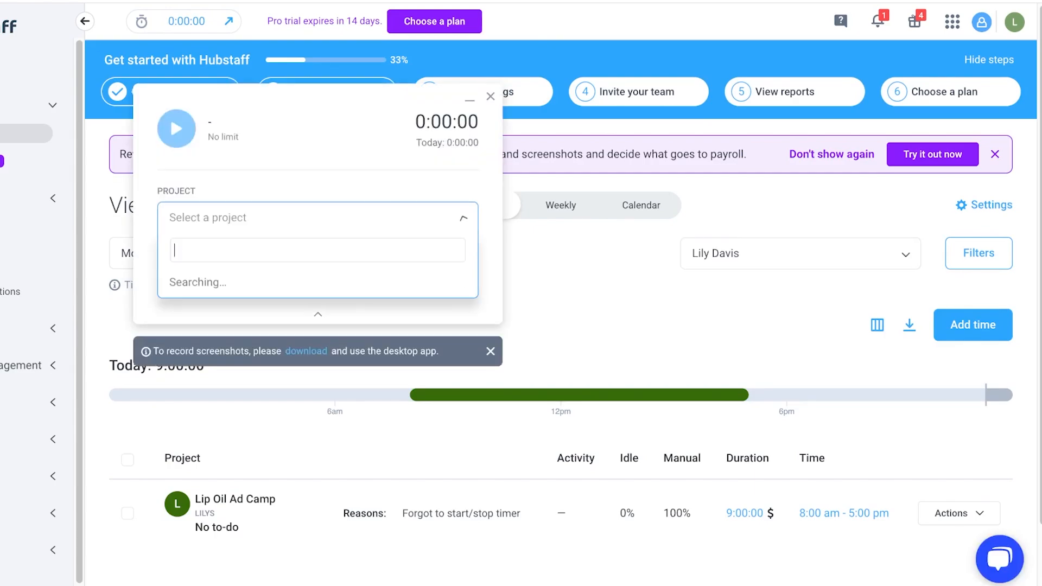
{"action": "left_click", "coordinate": [318, 248]}
{"action": "left_click", "coordinate": [318, 281]}
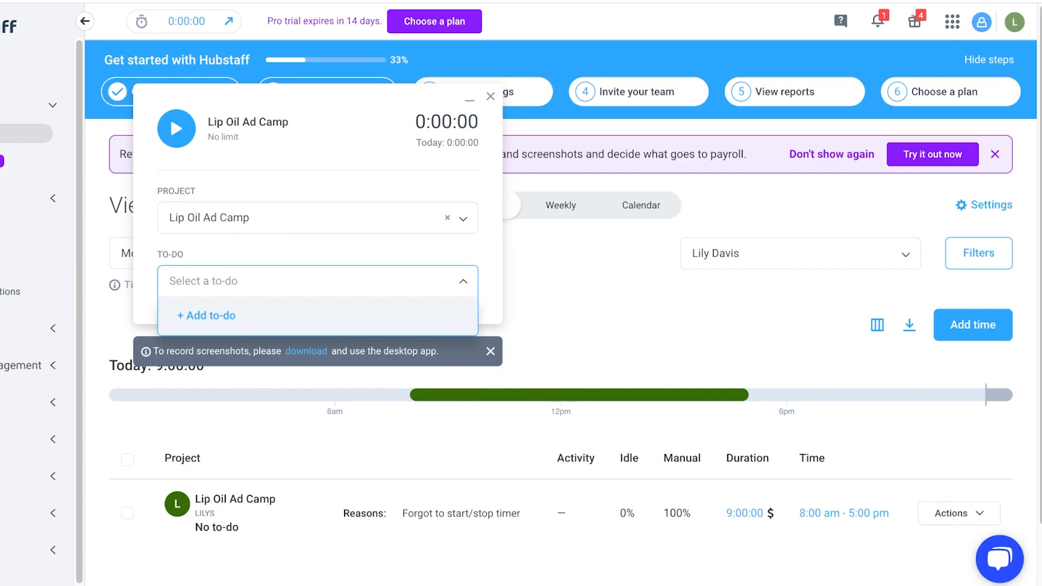
Add a new to-do named Creating social media content and try to save it without an assignee.
{"action": "left_click", "coordinate": [207, 315]}
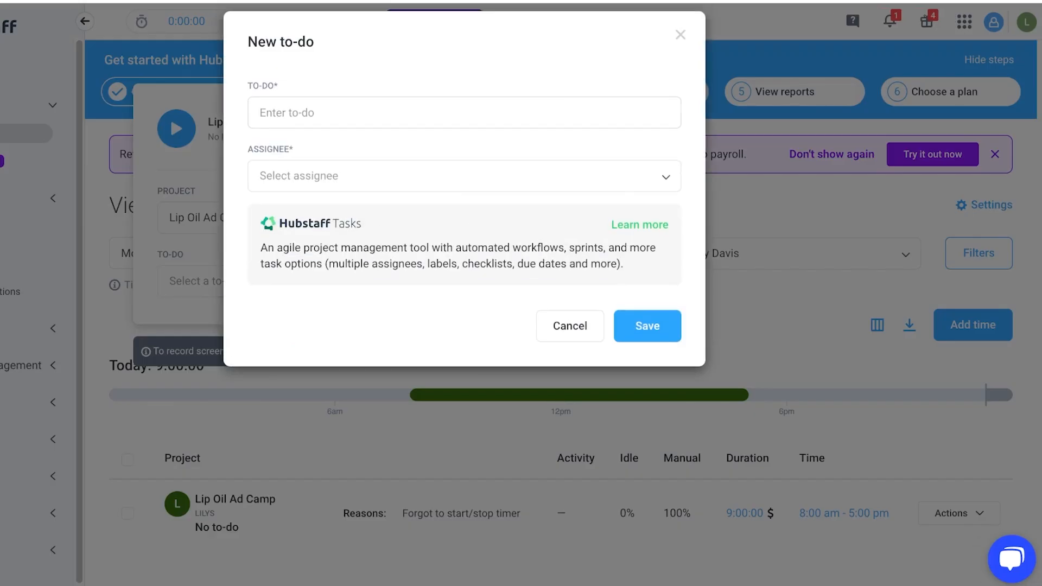
{"action": "left_click", "coordinate": [464, 113]}
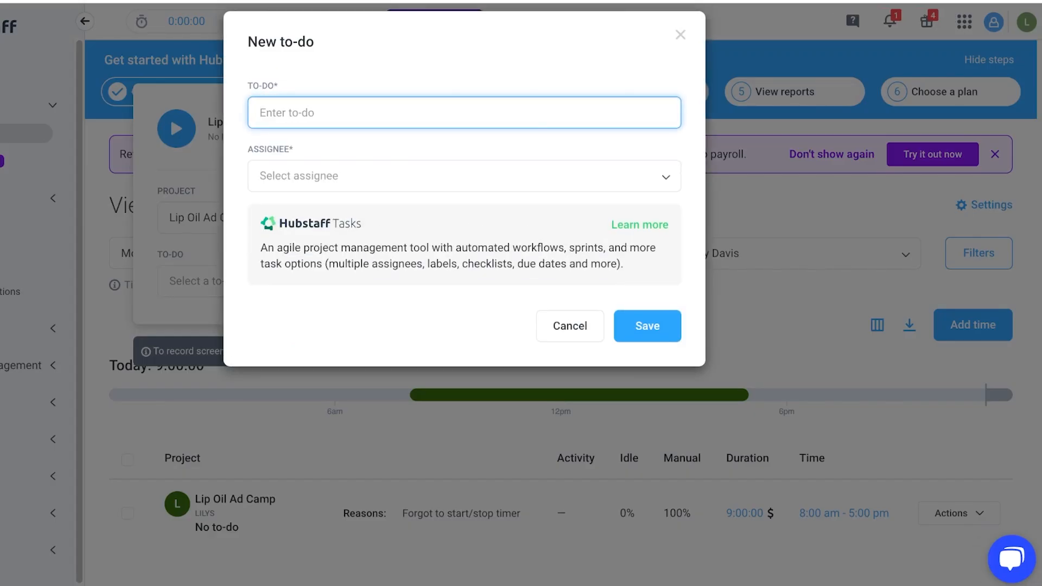
{"action": "type", "text": "Creating social media content"}
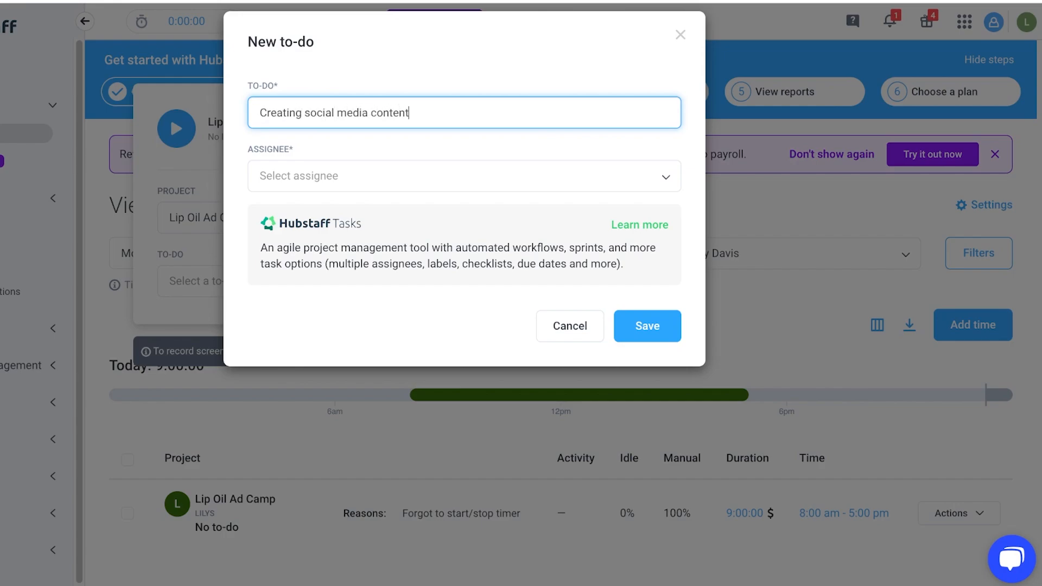
{"action": "key", "text": "Return"}
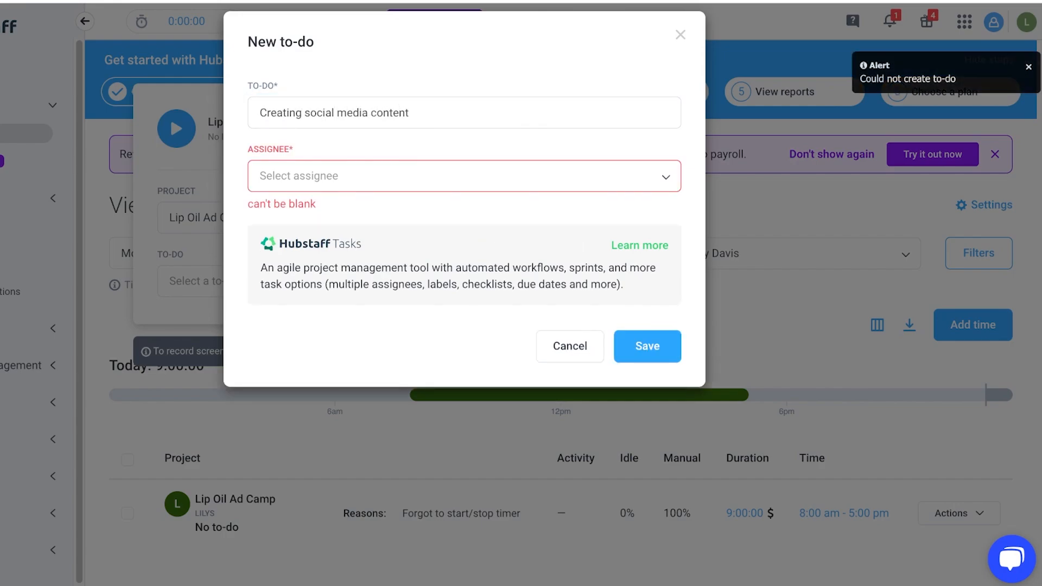
Assign the new to-do to the project member and save it.
{"action": "left_click", "coordinate": [464, 175]}
{"action": "left_click", "coordinate": [464, 210]}
{"action": "left_click", "coordinate": [647, 346]}
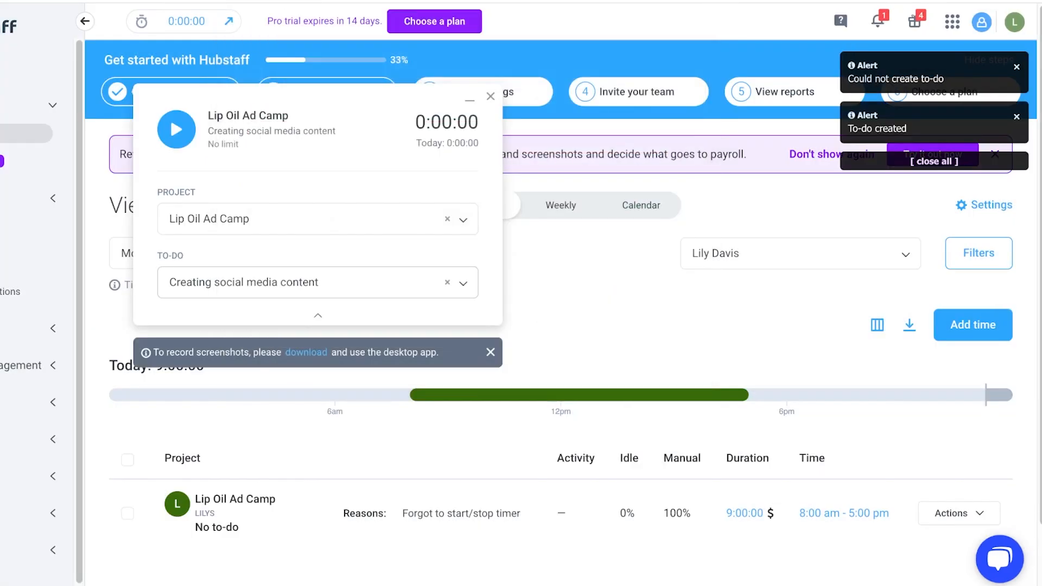
Start the timer on the Creating social media content to-do and close the timer panel.
{"action": "left_click", "coordinate": [176, 129]}
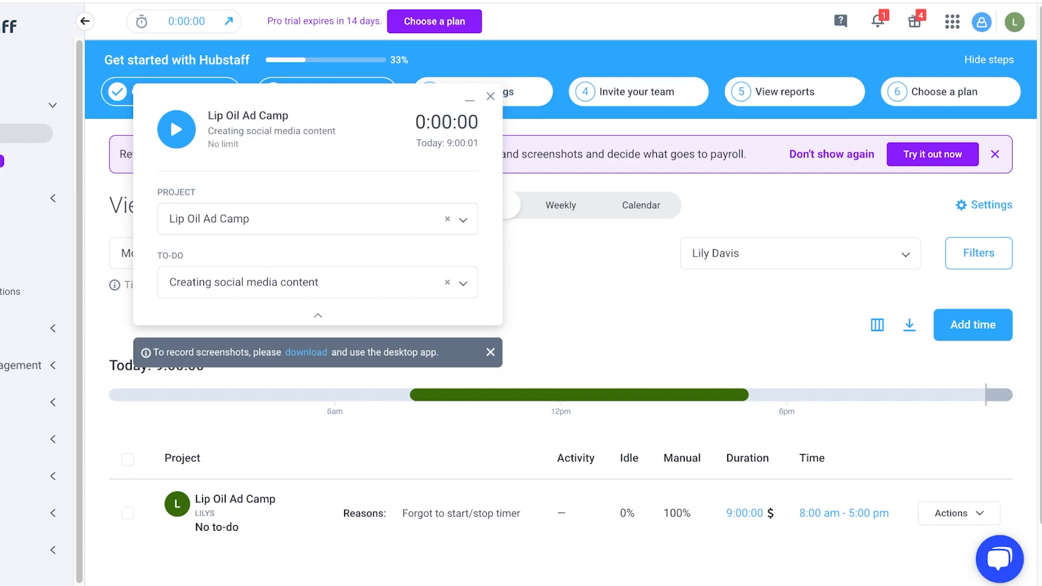
{"action": "left_click", "coordinate": [490, 96]}
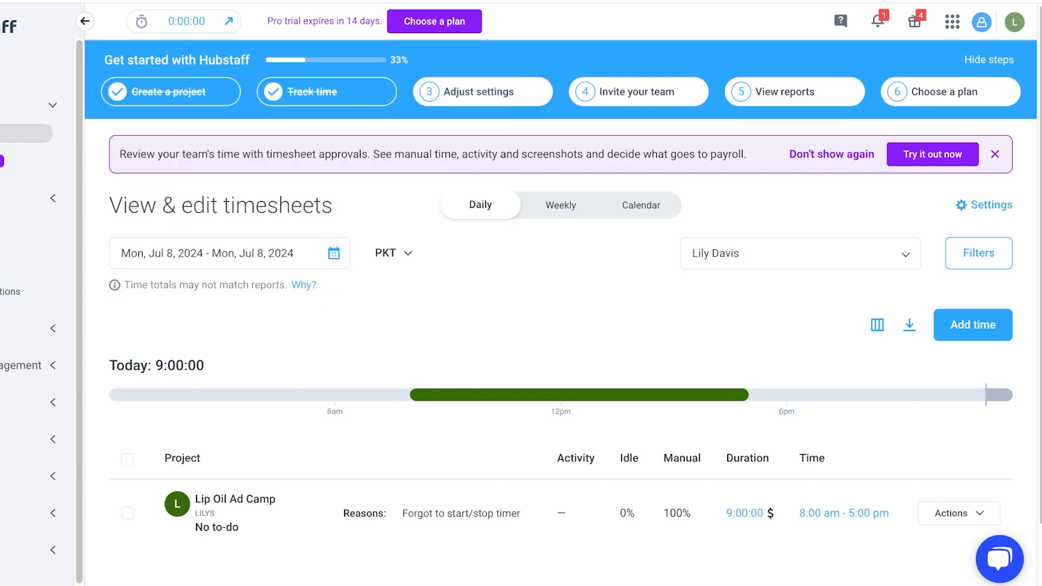